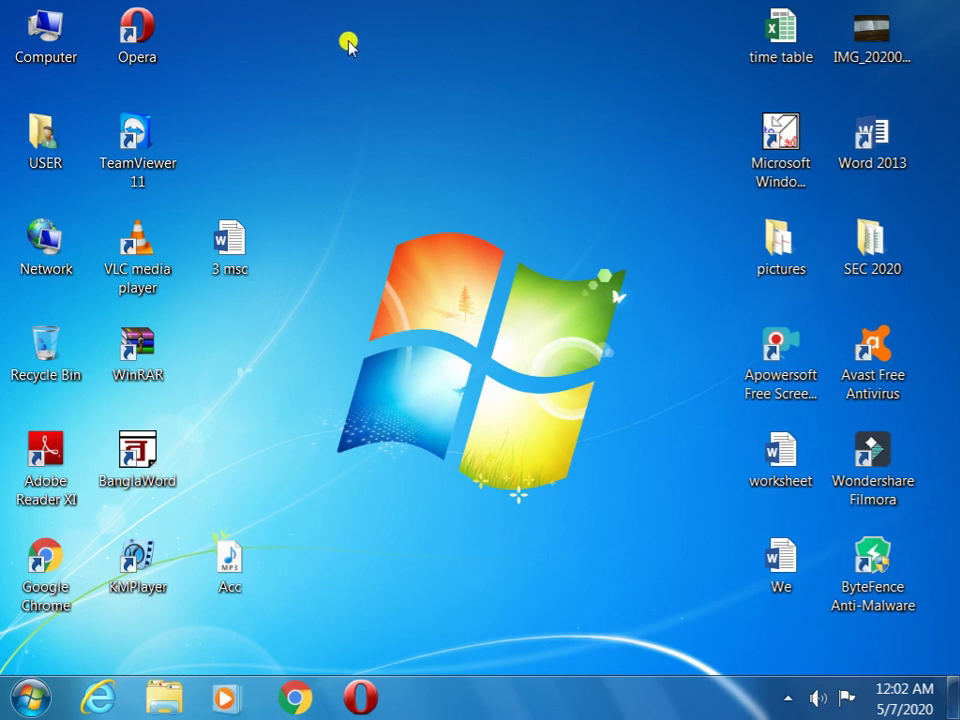
pyautogui.rightClick(344, 46)
pyautogui.click(391, 114)
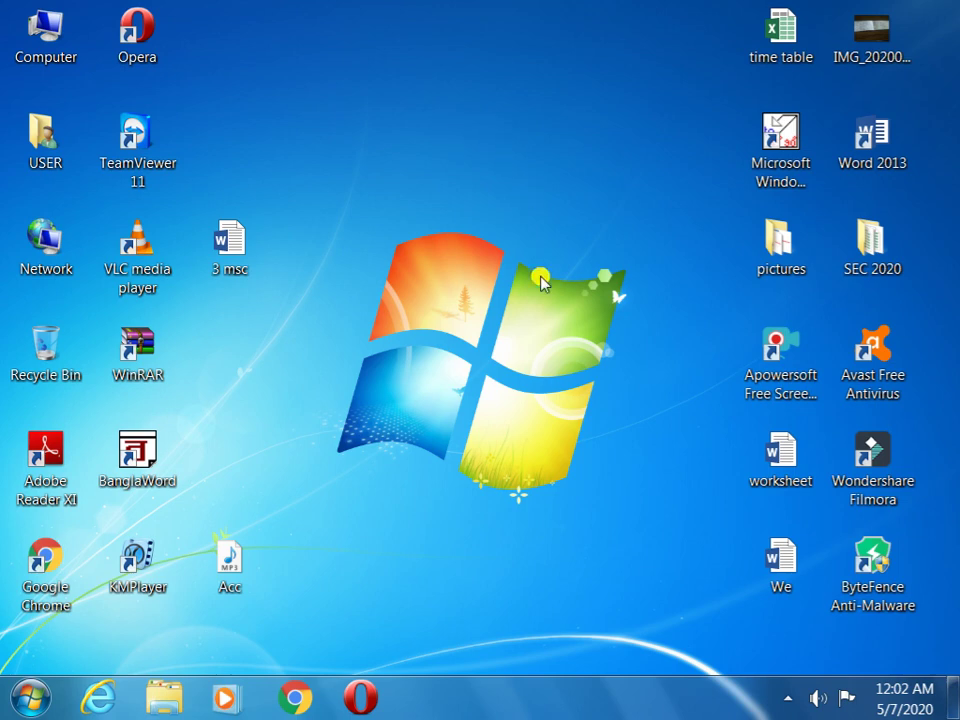
# Launch Access, open the recent database Class 7 and dismiss the Office activation wizard.
pyautogui.click(40, 698)
pyautogui.click(93, 355)
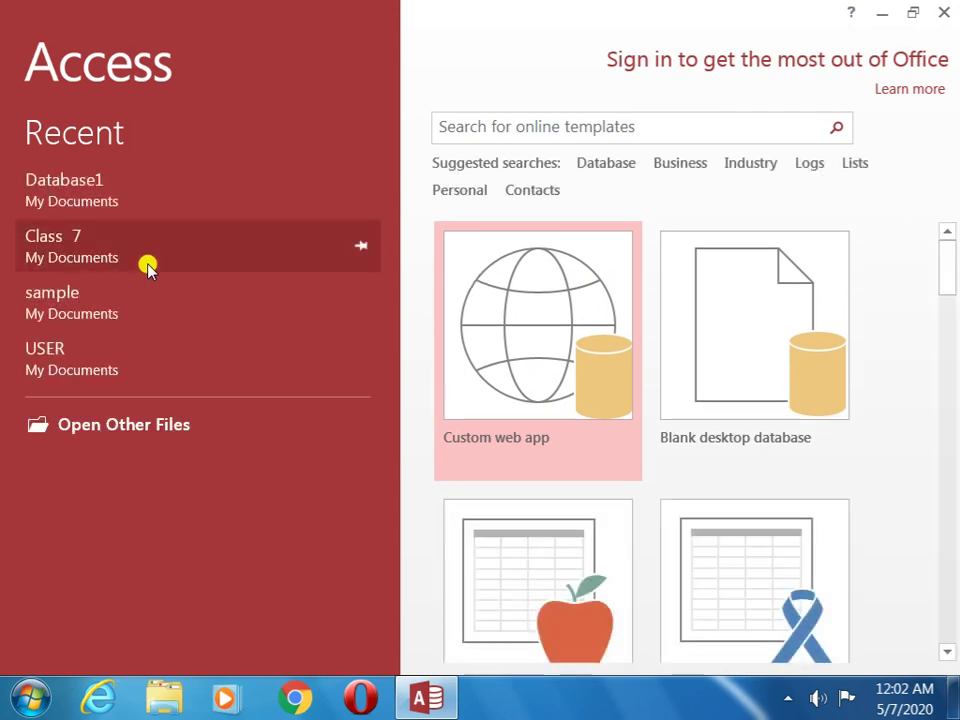
pyautogui.click(76, 247)
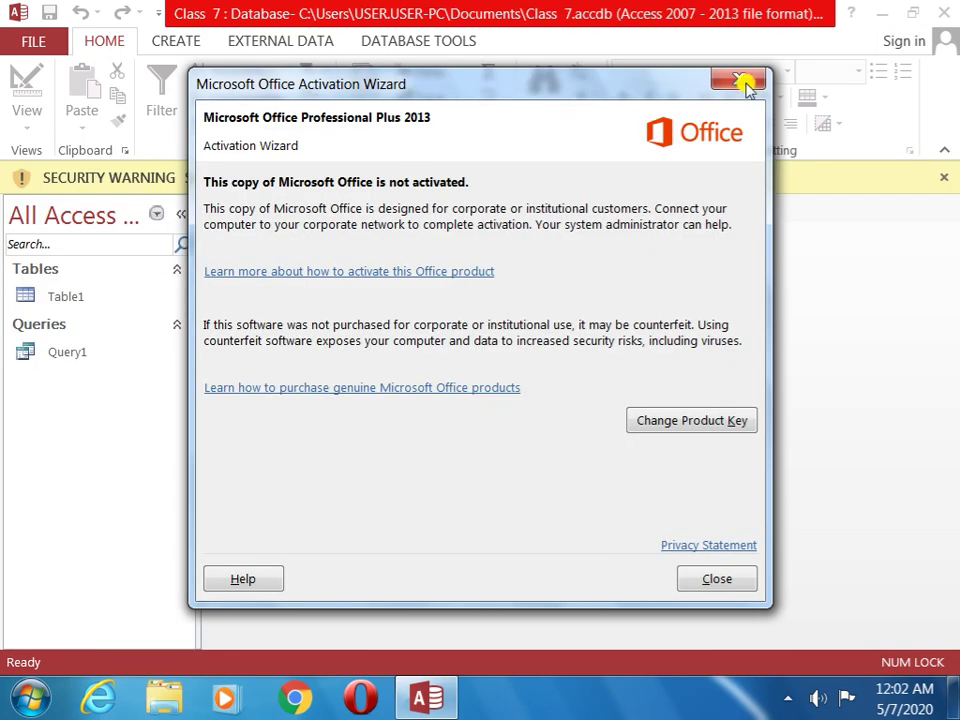
pyautogui.click(740, 79)
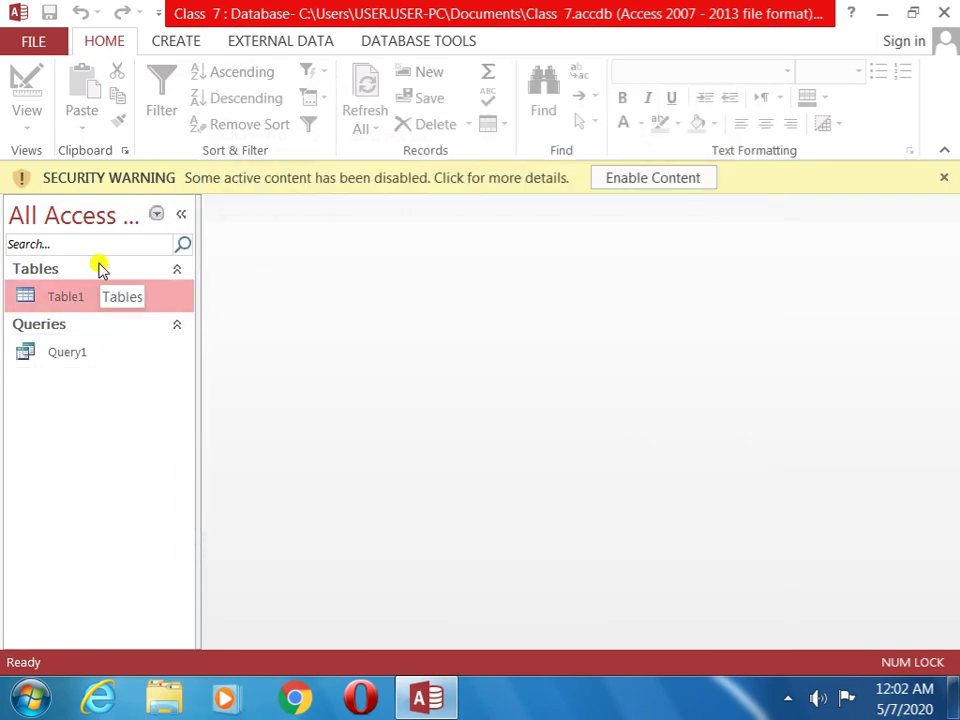
# Create a new blank table in the Class 7 database.
pyautogui.click(100, 300)
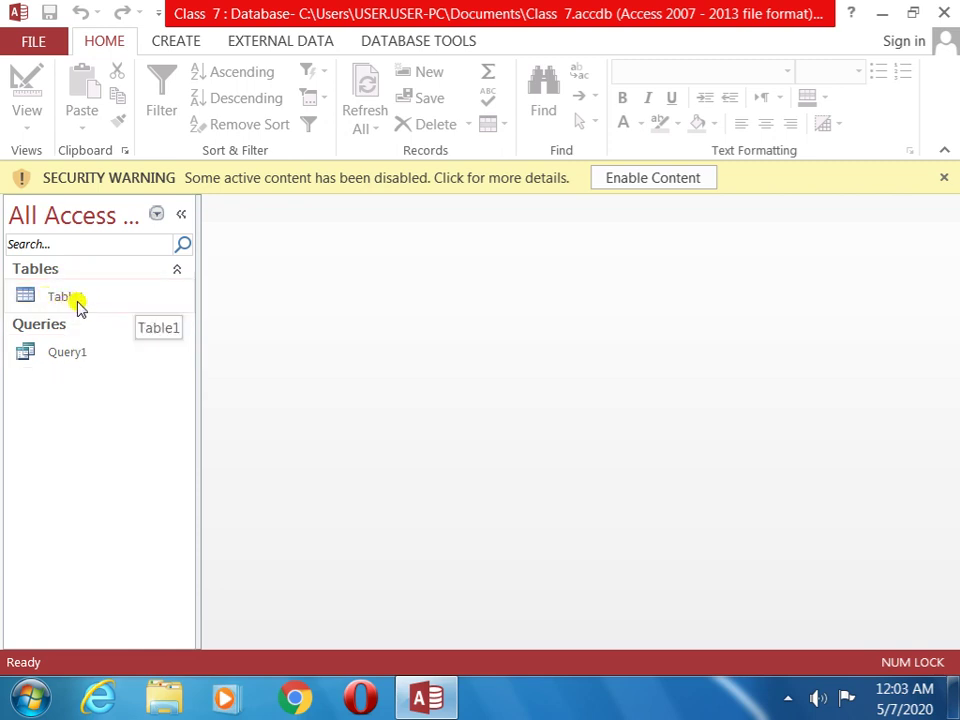
pyautogui.click(95, 302)
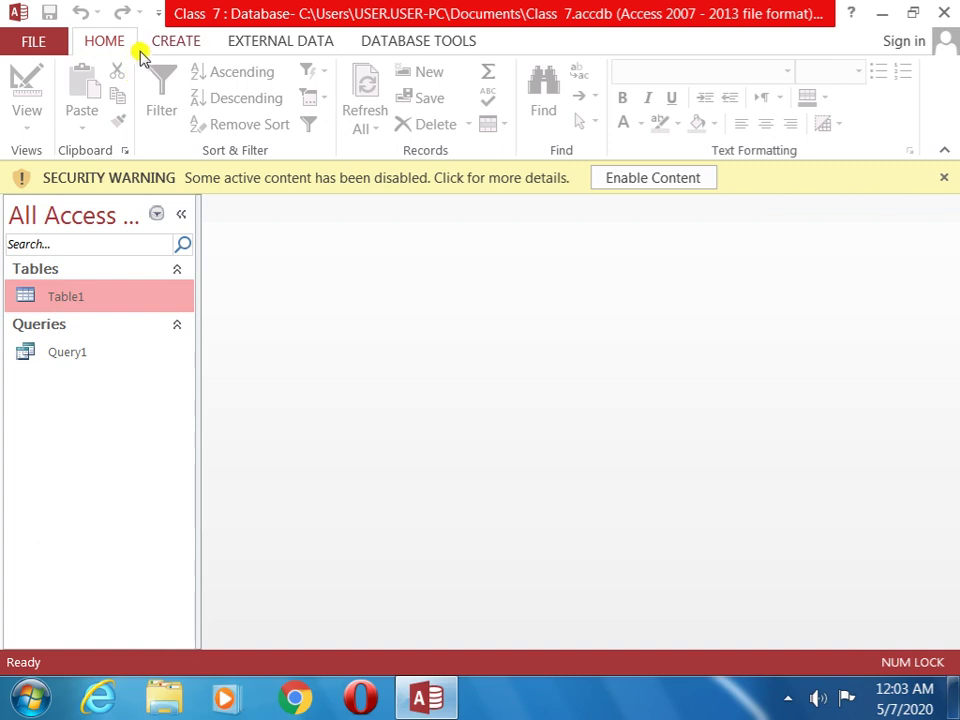
pyautogui.click(174, 44)
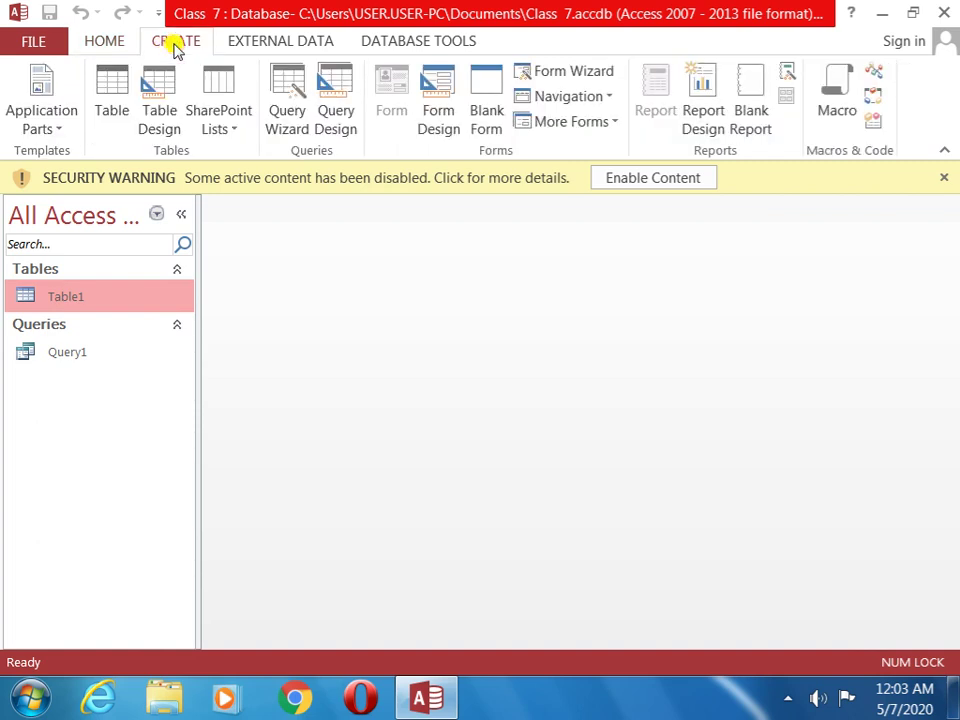
pyautogui.click(106, 80)
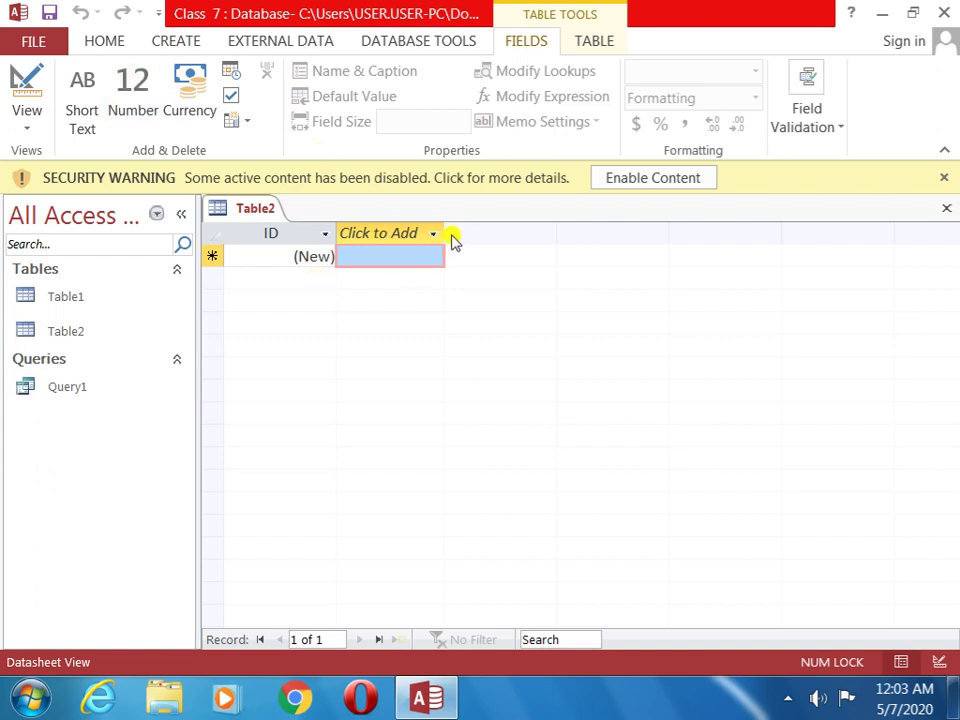
# Switch the new table to Design View, saving it under the name salary.
pyautogui.click(30, 126)
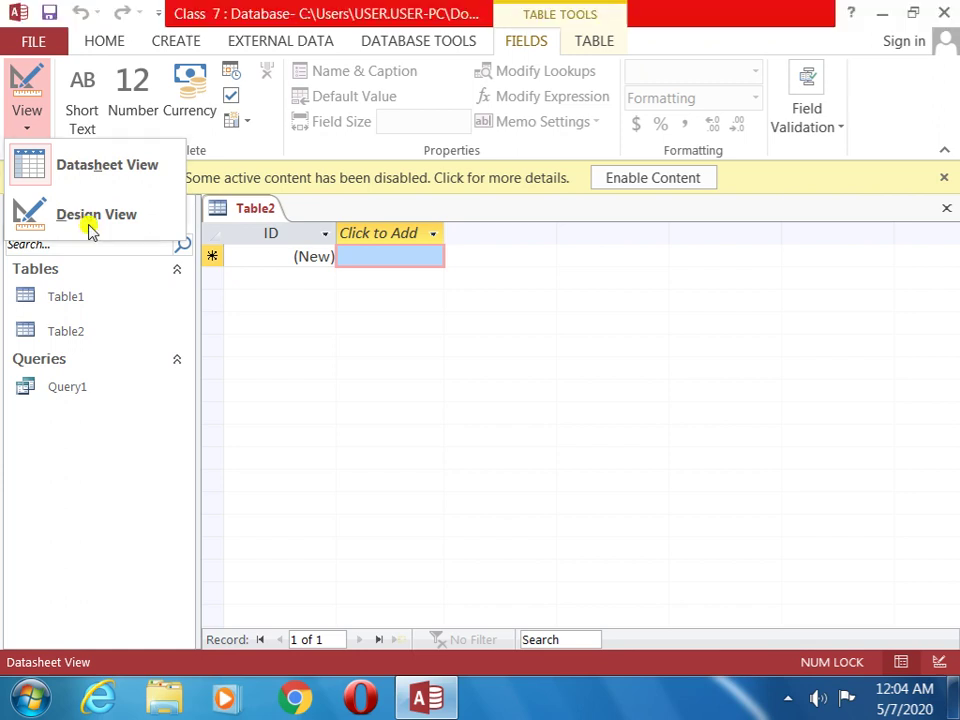
pyautogui.click(89, 221)
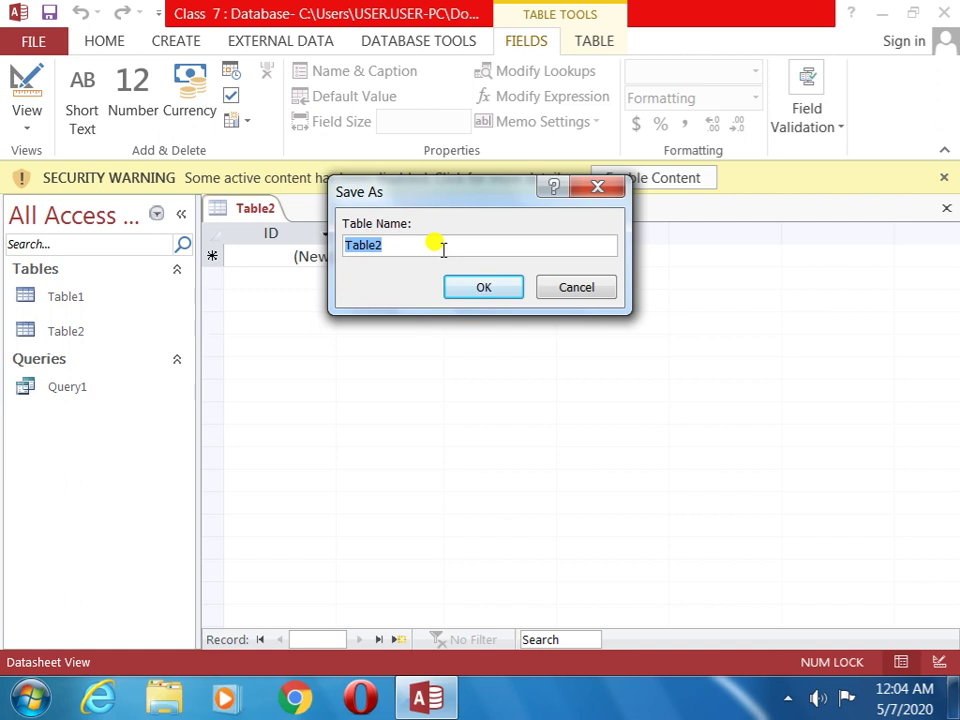
pyautogui.press('BackSpace')
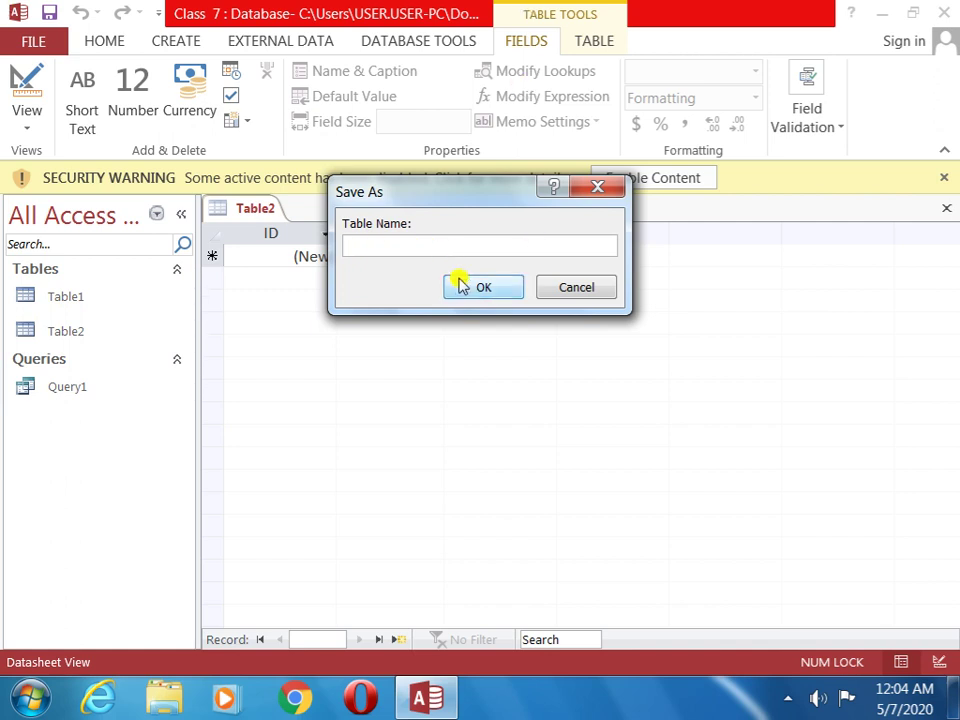
pyautogui.write('salary')
pyautogui.click(465, 292)
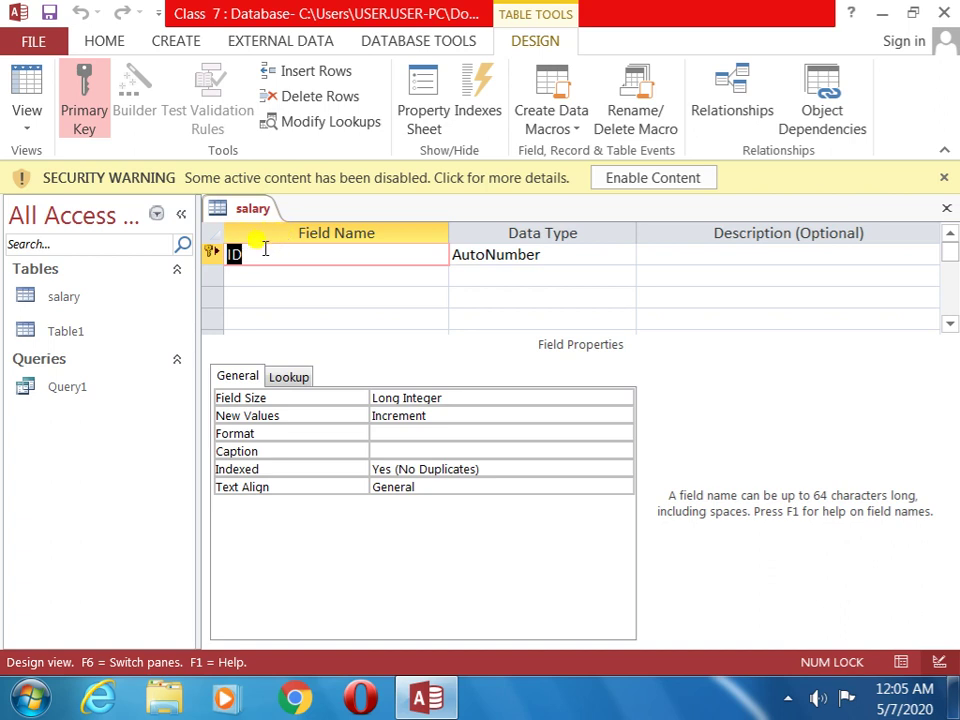
# Add a field called Name below the ID field and accept the use of the reserved word.
pyautogui.click(366, 253)
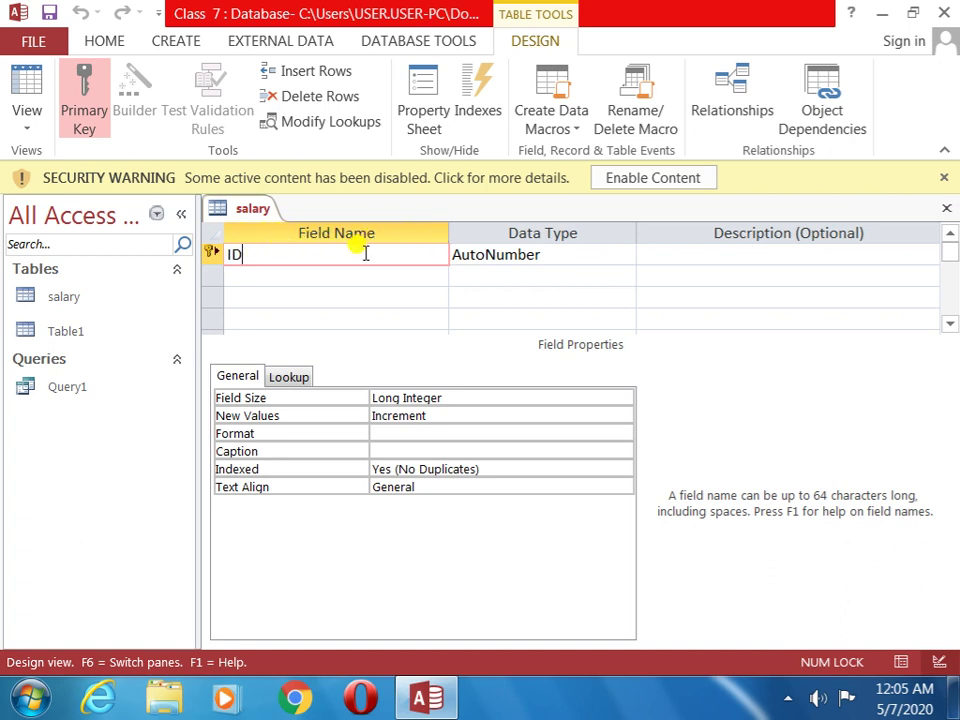
pyautogui.click(504, 254)
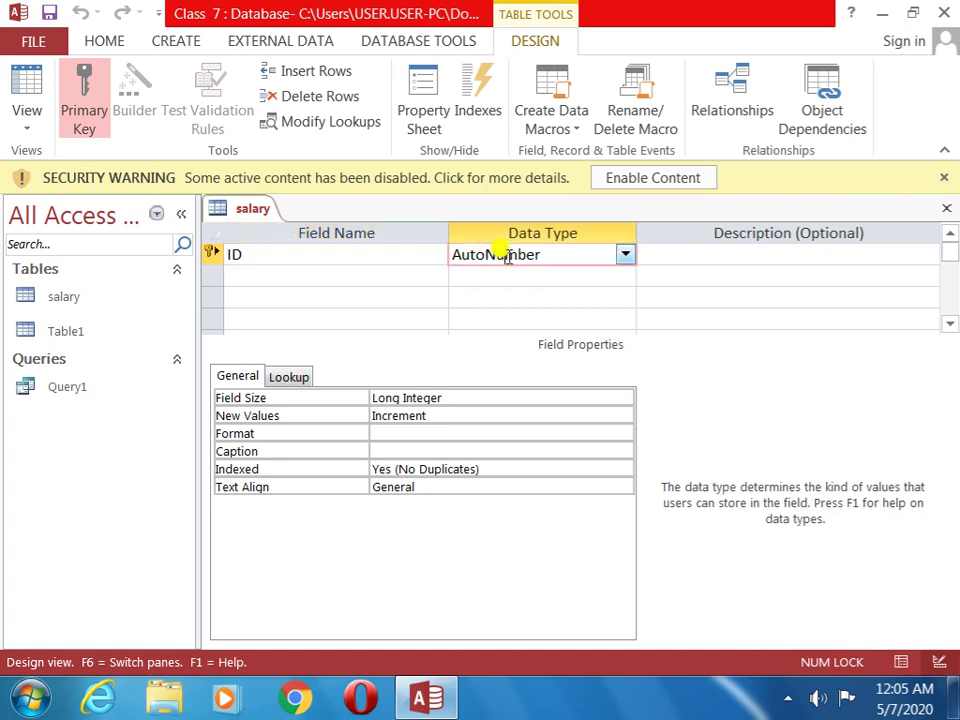
pyautogui.click(327, 274)
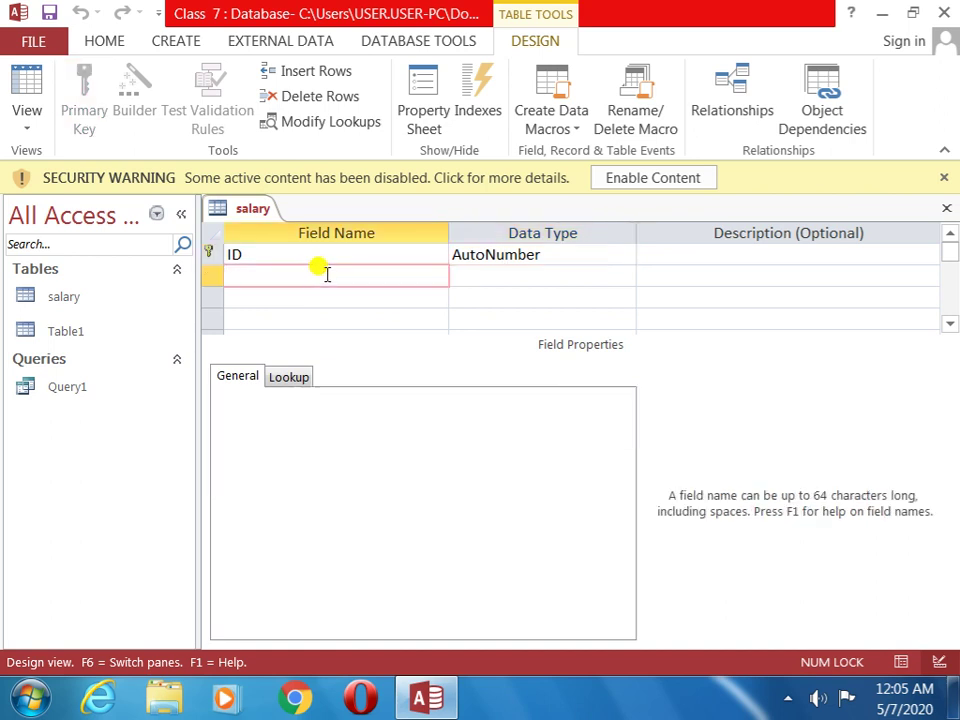
pyautogui.click(370, 256)
pyautogui.press('Tab')
pyautogui.press('Tab')
pyautogui.press('Tab')
pyautogui.write('Name')
pyautogui.press('Tab')
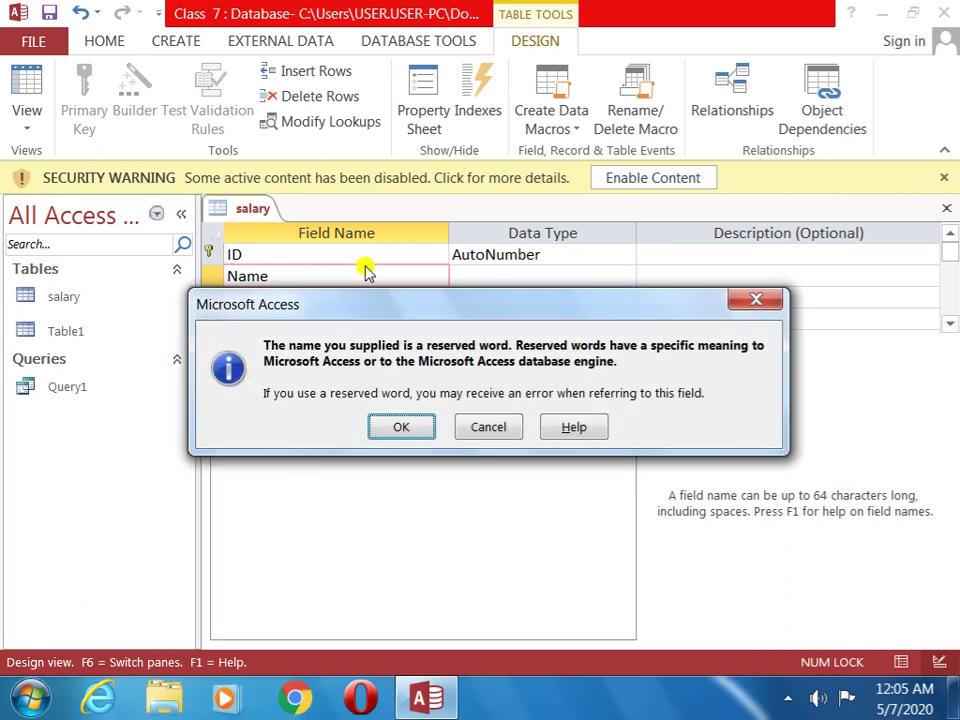
pyautogui.click(401, 424)
# Set the data type of the Name field to Long Text.
pyautogui.click(624, 275)
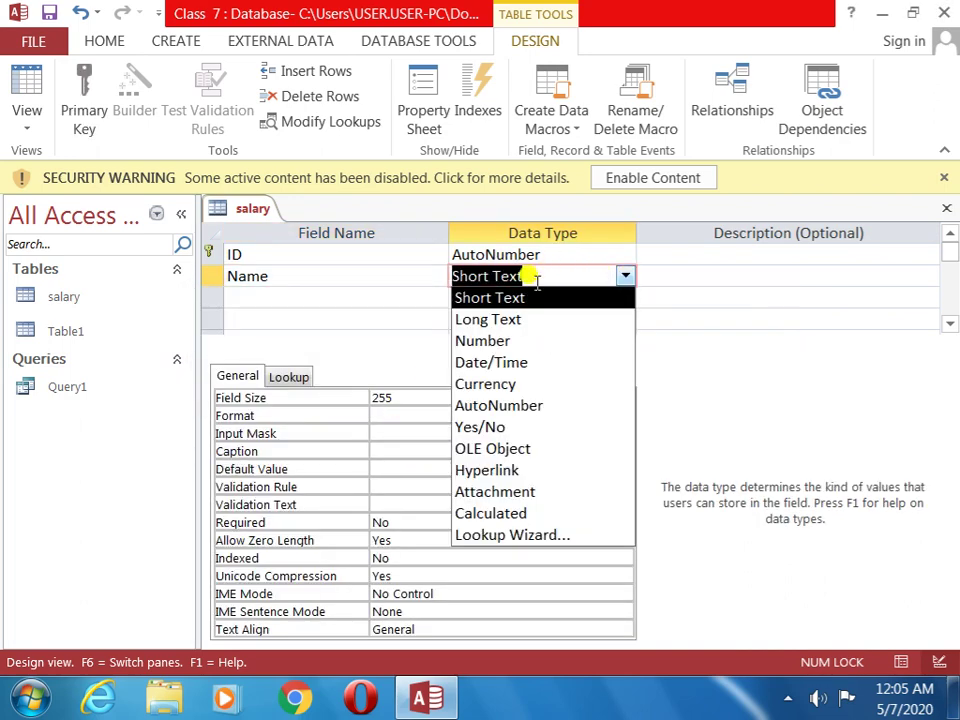
pyautogui.click(529, 297)
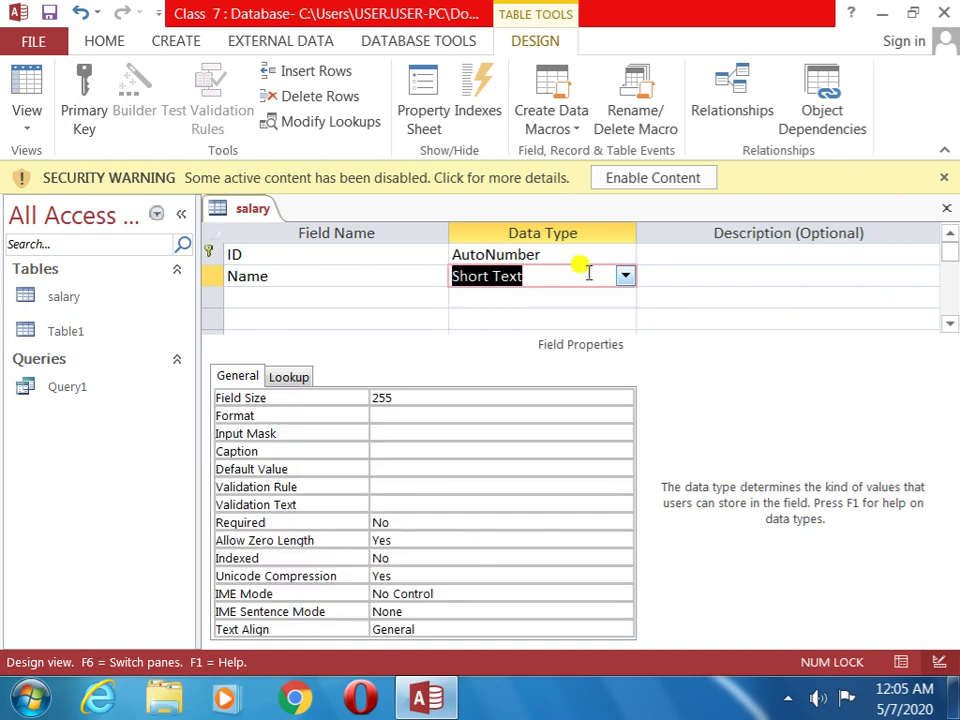
pyautogui.click(622, 277)
pyautogui.click(545, 318)
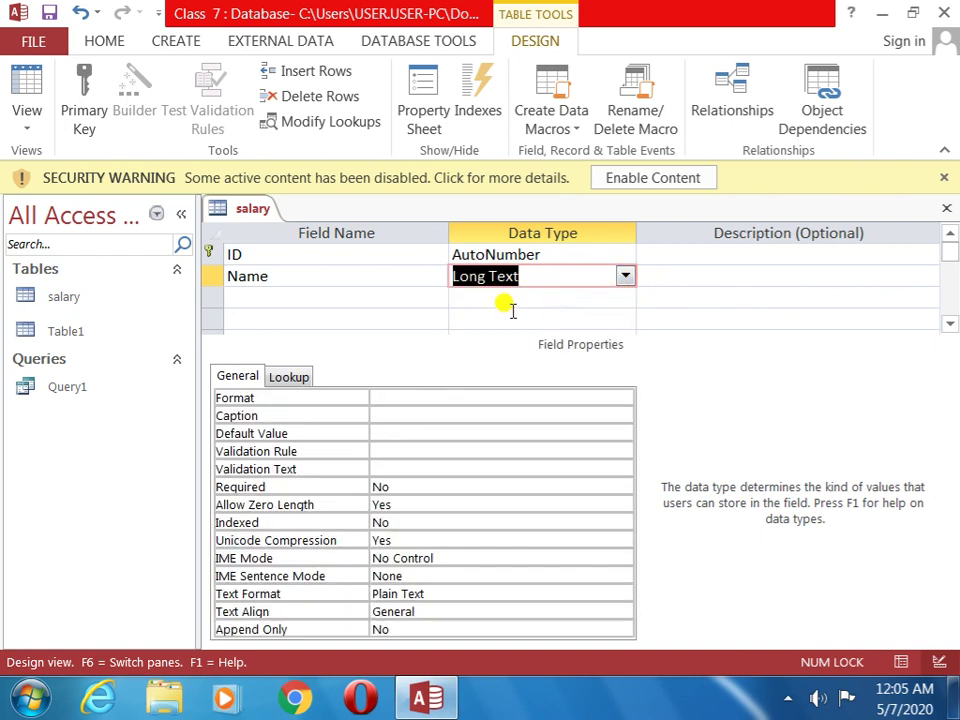
# Add a field called Position with the Short Text data type below the Name field.
pyautogui.click(324, 298)
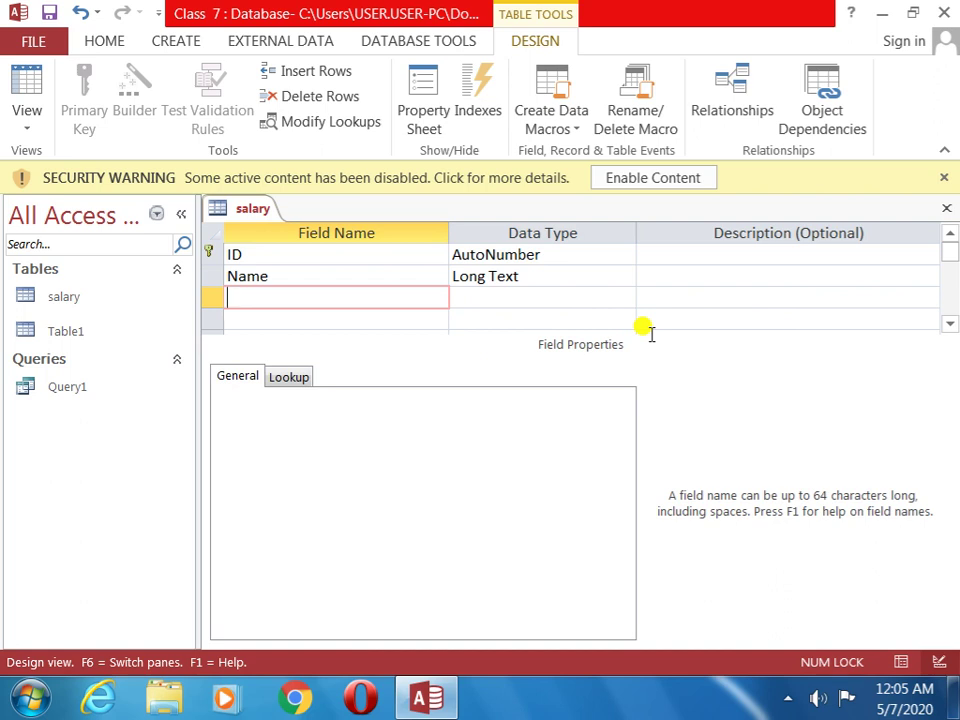
pyautogui.write('Position')
pyautogui.press('Tab')
pyautogui.press('Tab')
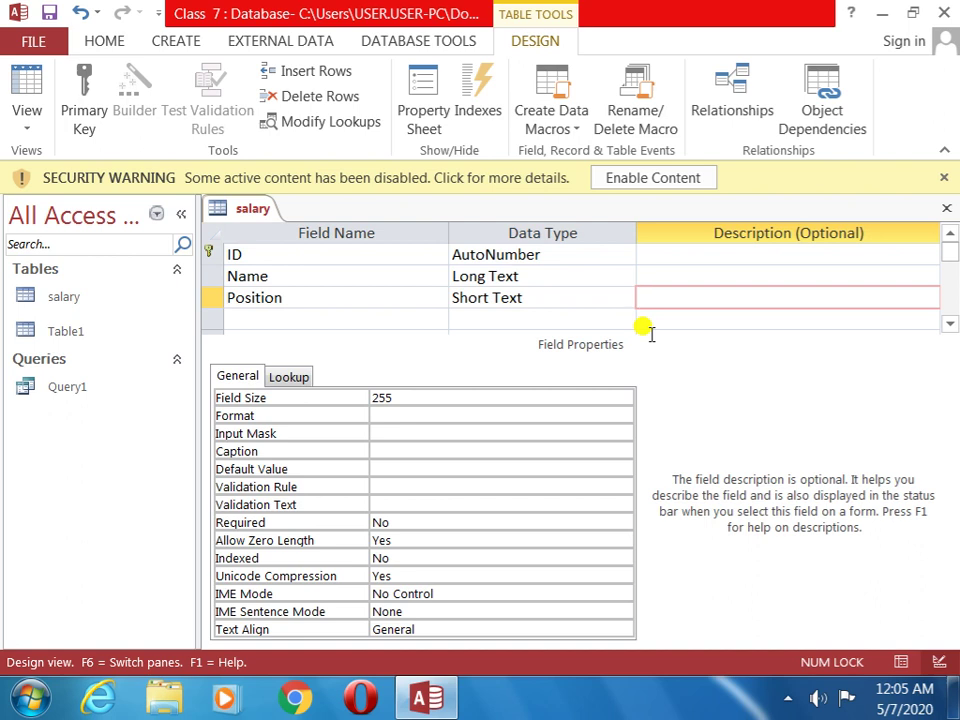
pyautogui.press('Tab')
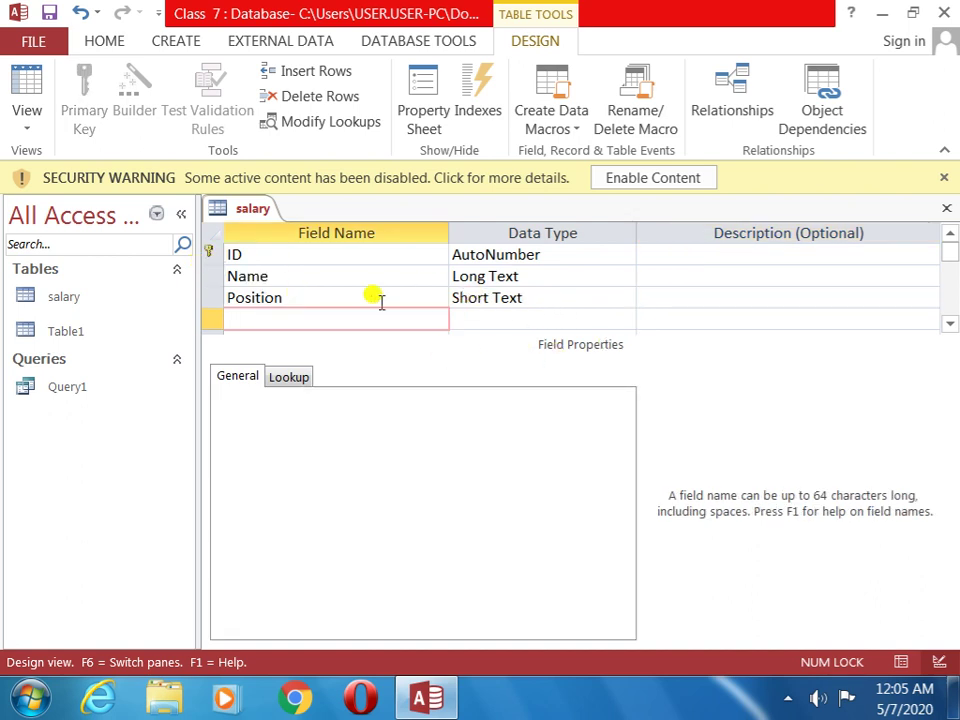
# Add a field called Salary below Position and set its data type to Number.
pyautogui.write('Sa')
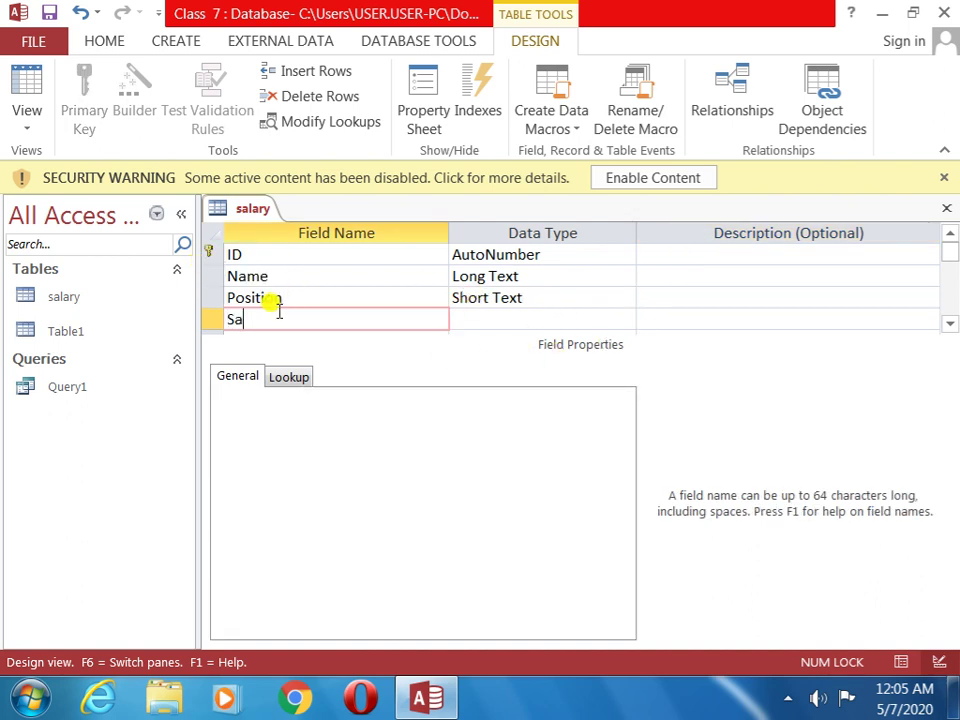
pyautogui.write('lary')
pyautogui.press('Tab')
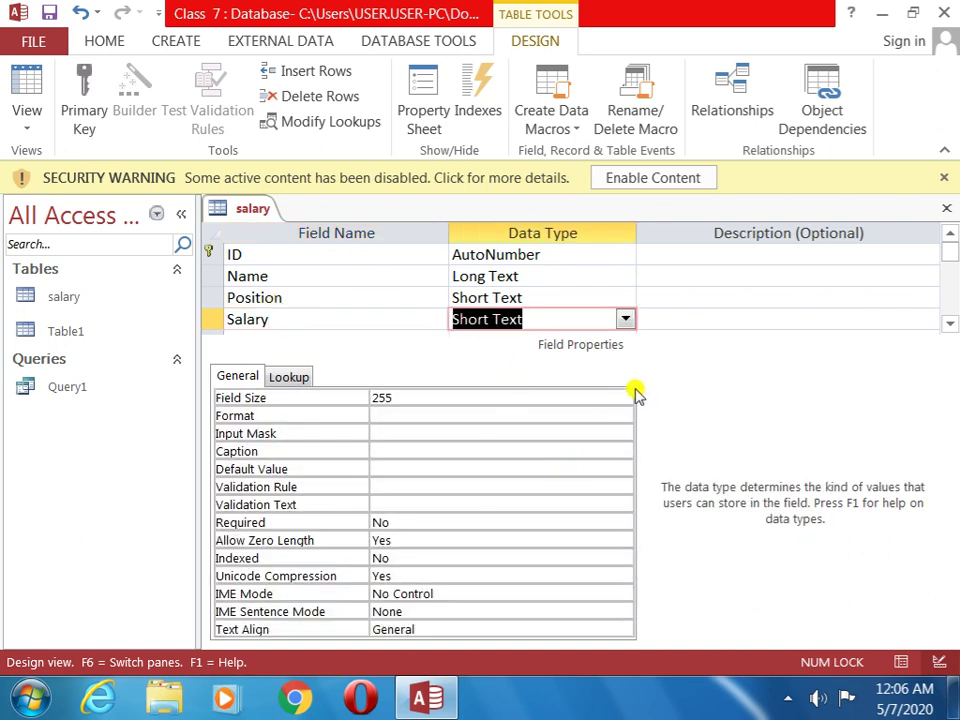
pyautogui.click(625, 320)
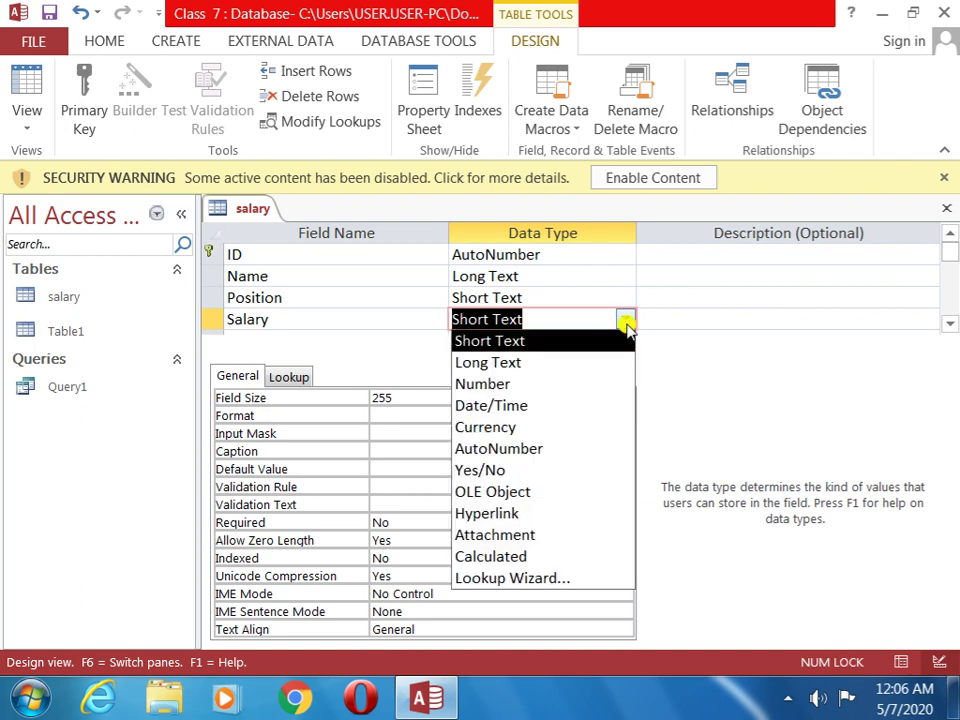
pyautogui.click(545, 383)
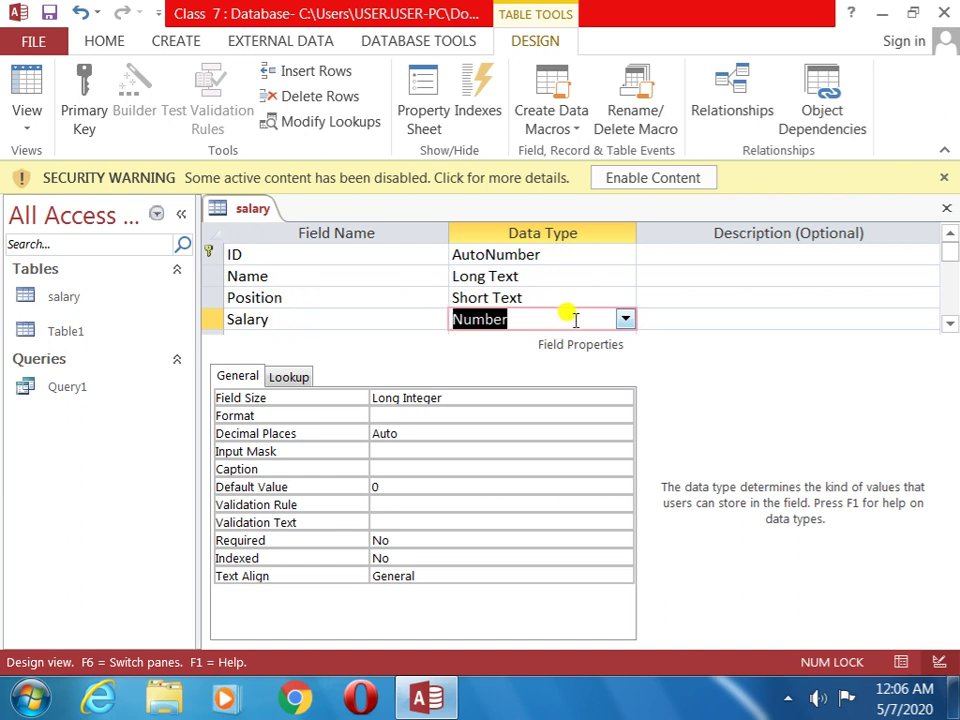
# Switch the salary table to Datasheet View, saving its design changes.
pyautogui.click(31, 124)
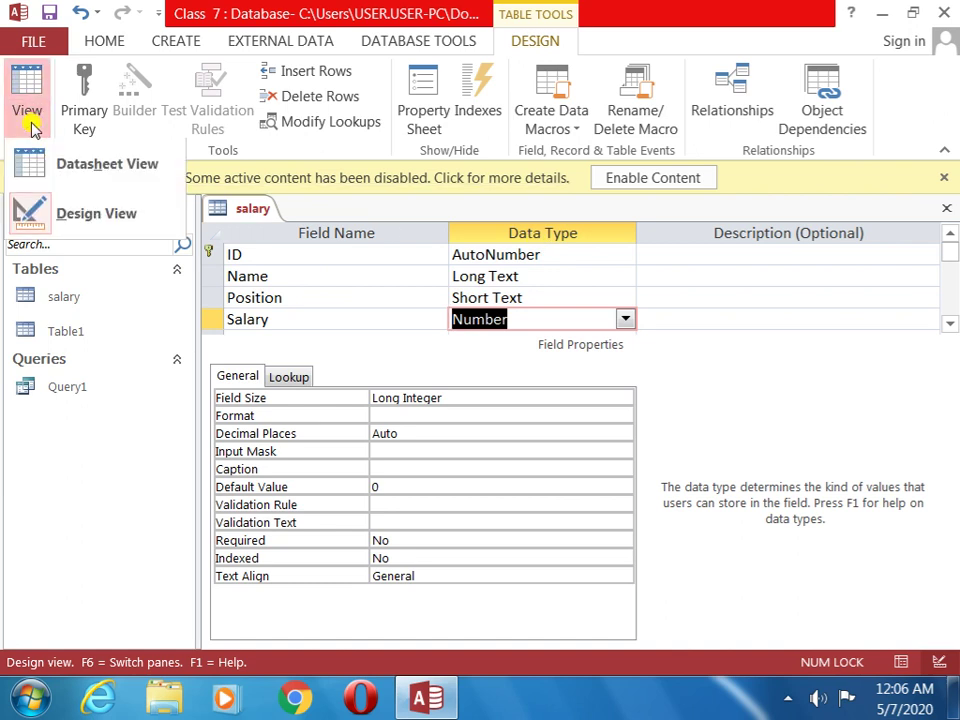
pyautogui.click(43, 165)
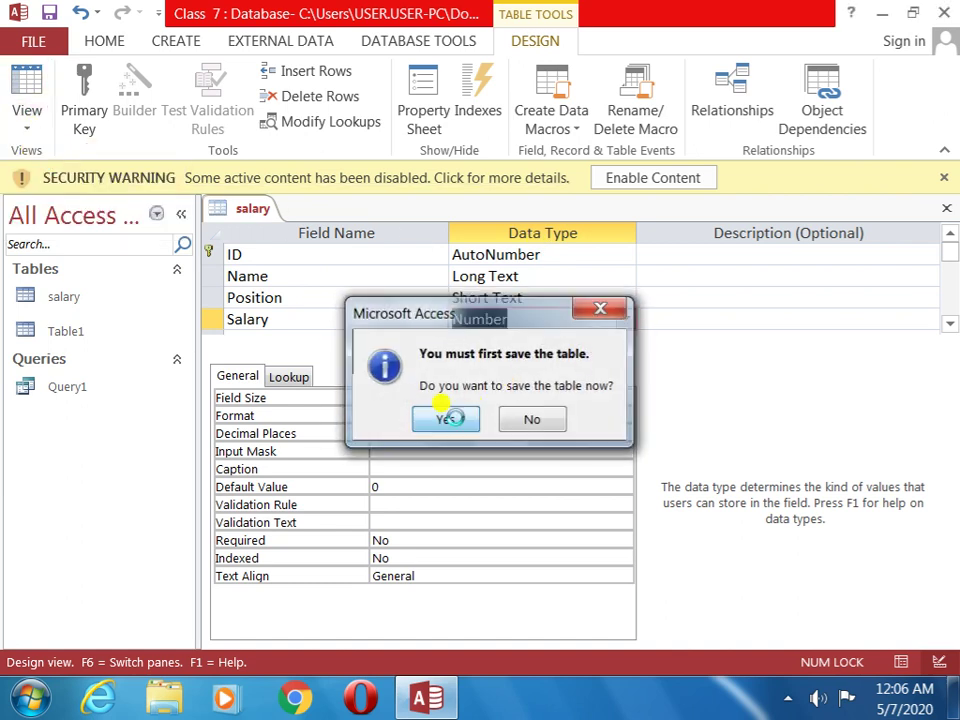
pyautogui.click(452, 420)
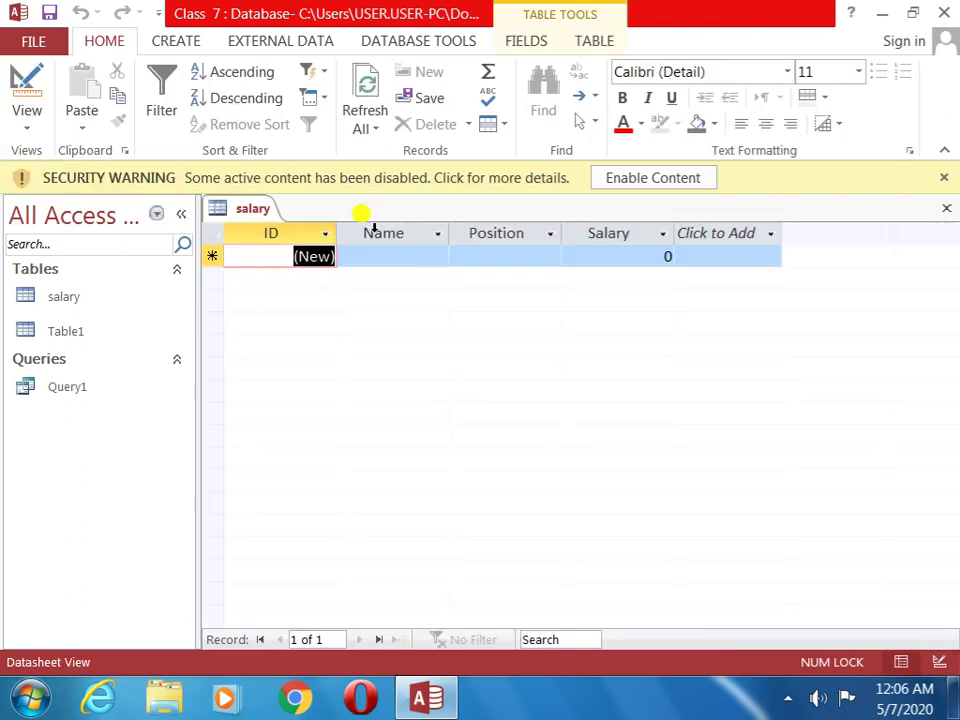
# Fill in the first record with the employee's name, the position Manager and a salary of 10000.
pyautogui.click(400, 254)
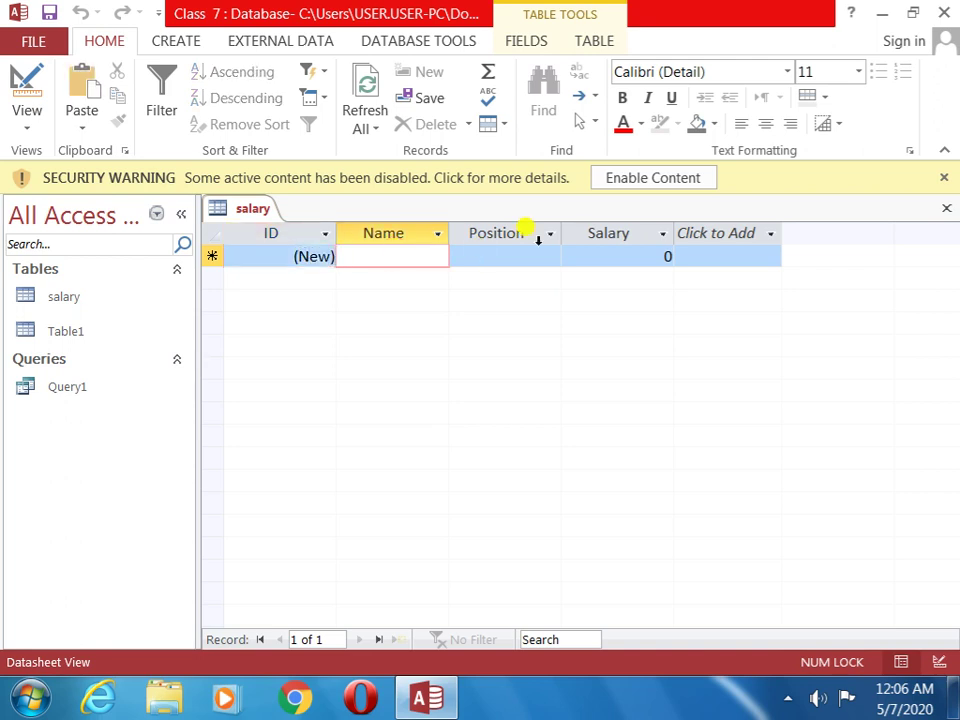
pyautogui.write('Mr. a')
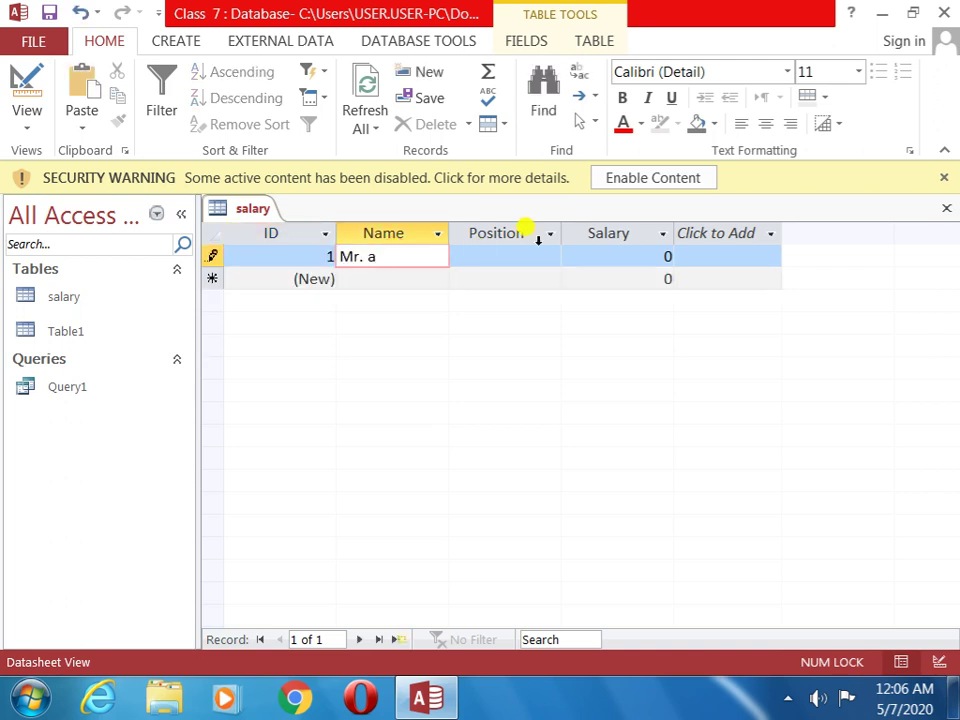
pyautogui.press('BackSpace')
pyautogui.write('A')
pyautogui.press('Tab')
pyautogui.write('M')
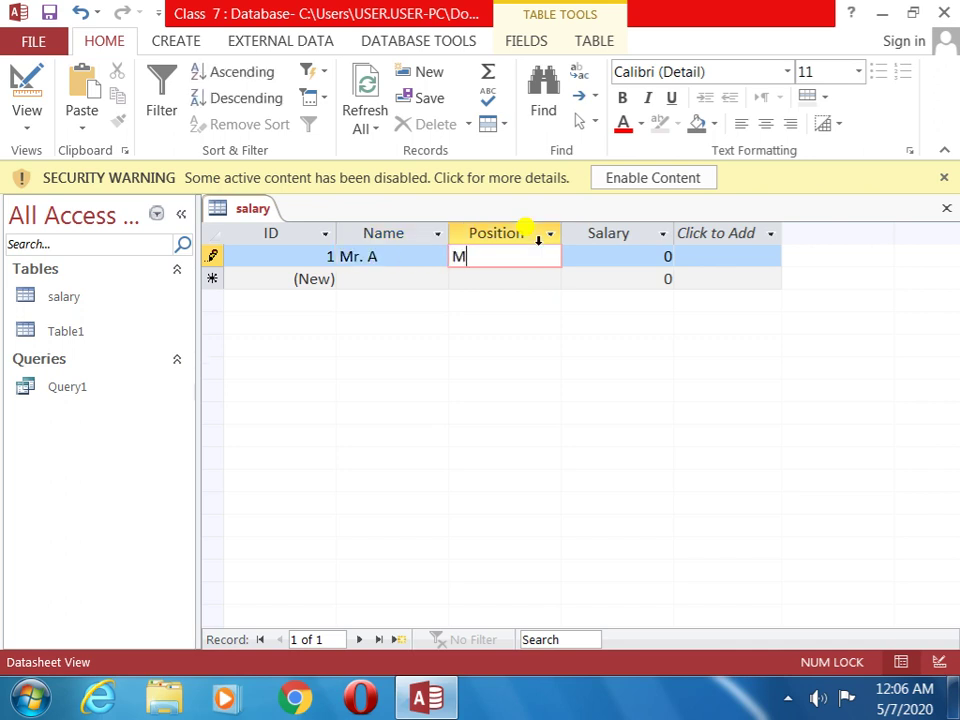
pyautogui.write('anager')
pyautogui.press('Tab')
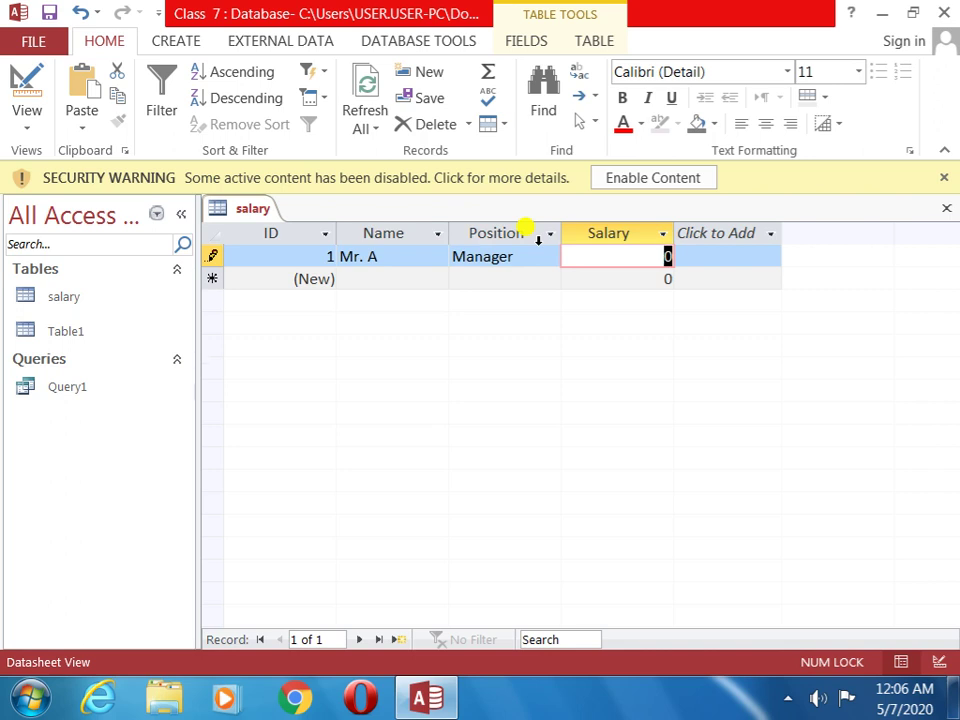
pyautogui.write('1000')
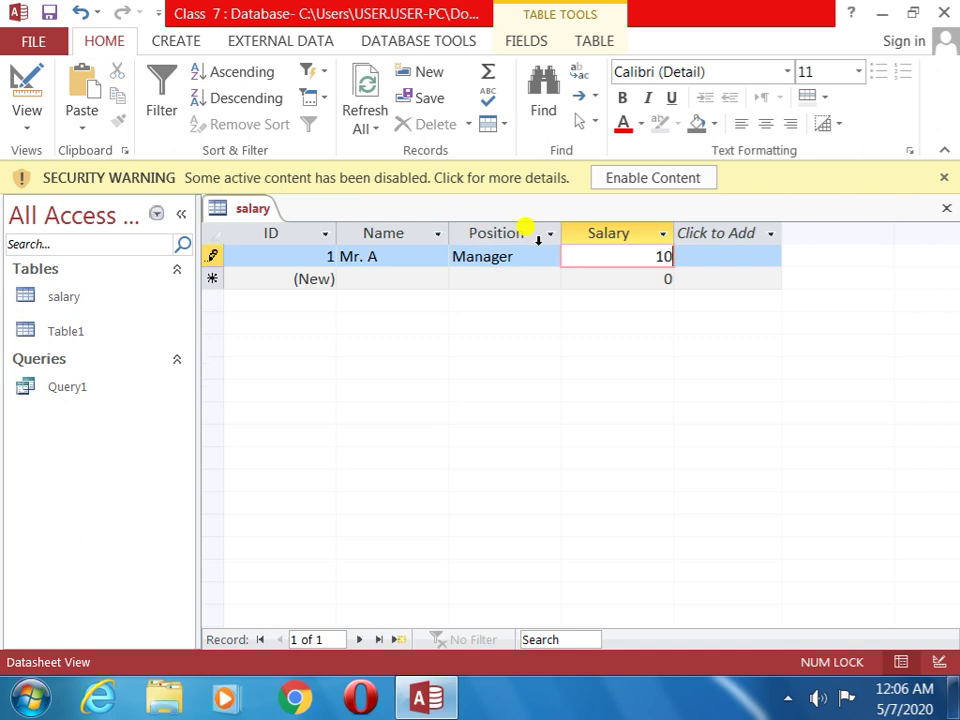
pyautogui.write('0')
pyautogui.press('Tab')
pyautogui.press('Tab')
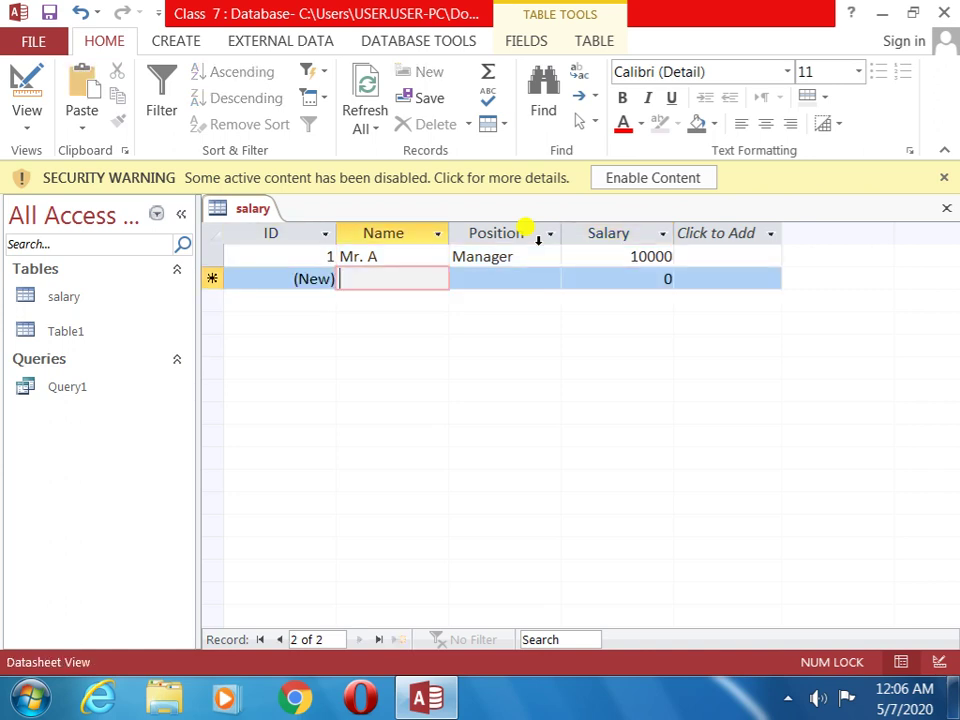
# Fill in the second record with the employee's name, the position Cashier and a salary of 8000.
pyautogui.write('Mr. B')
pyautogui.press('Tab')
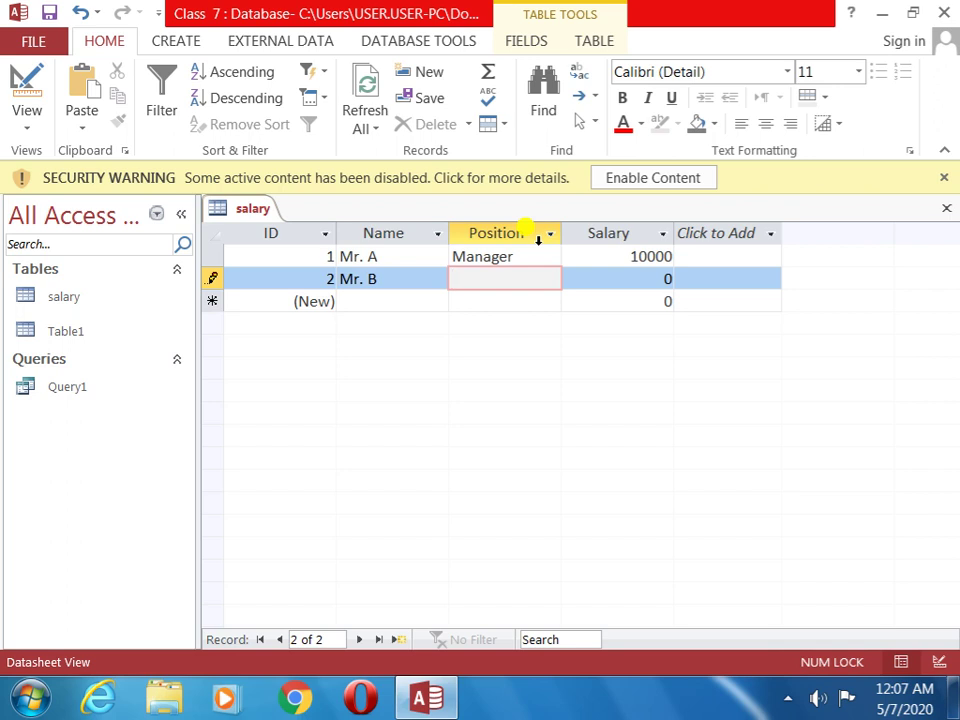
pyautogui.write('Cashier')
pyautogui.press('Tab')
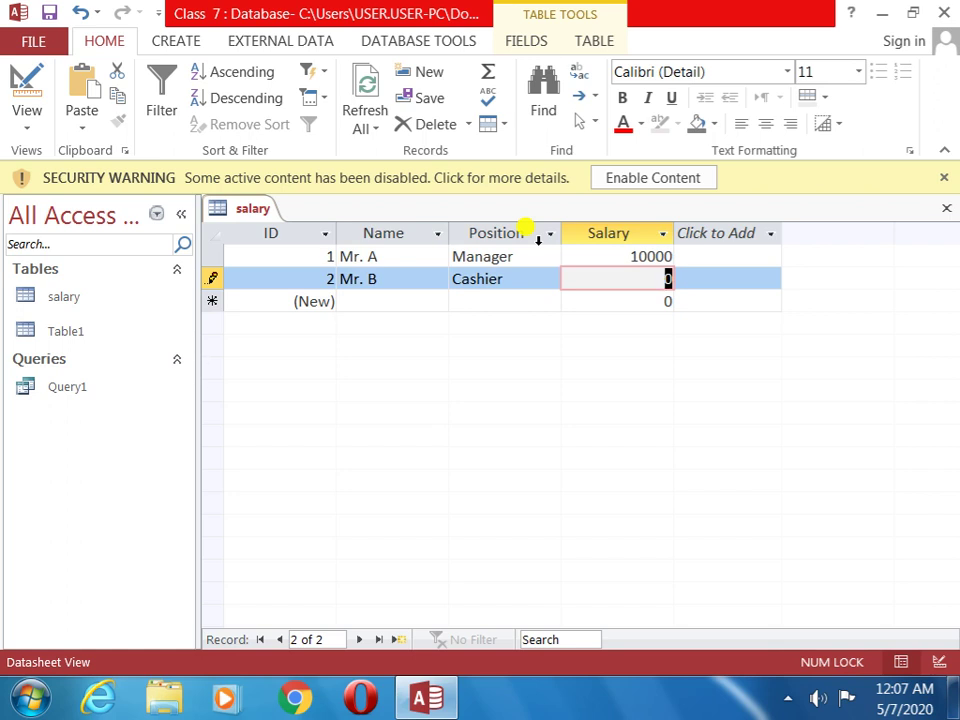
pyautogui.write('8000')
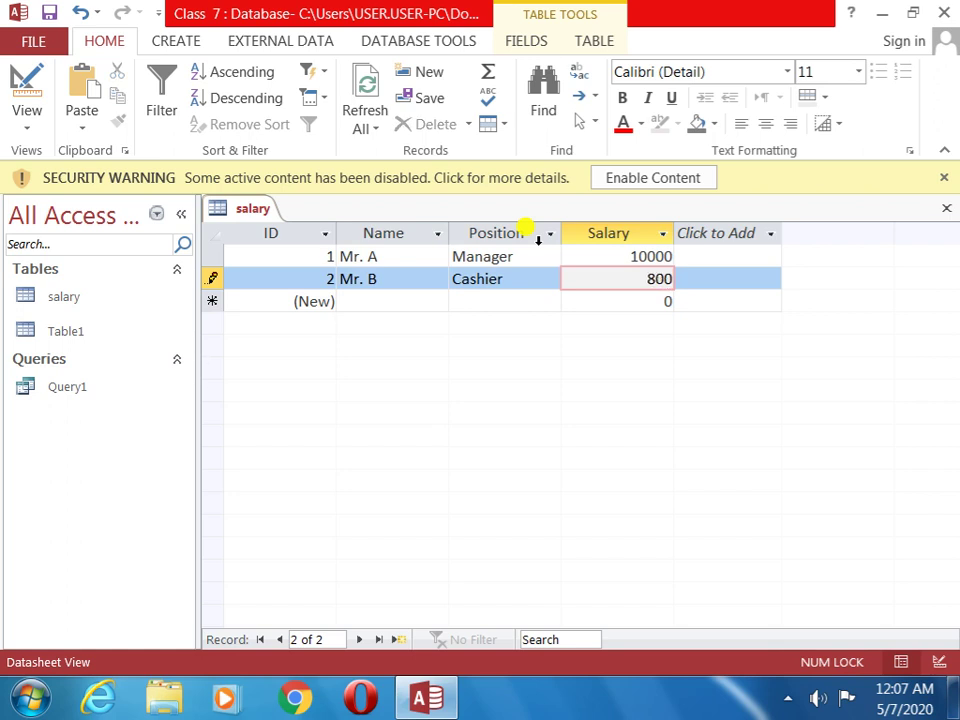
pyautogui.press('Tab')
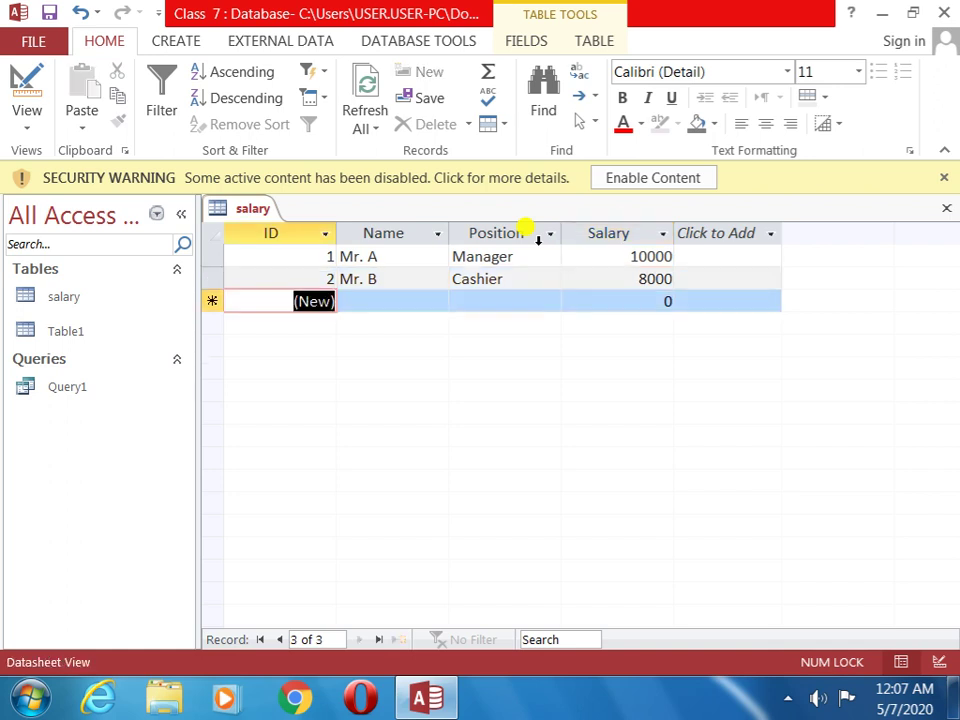
# Fill in the third record with the employee's name, the position Clark and a salary of 4000.
pyautogui.press('Tab')
pyautogui.write('Mr. C')
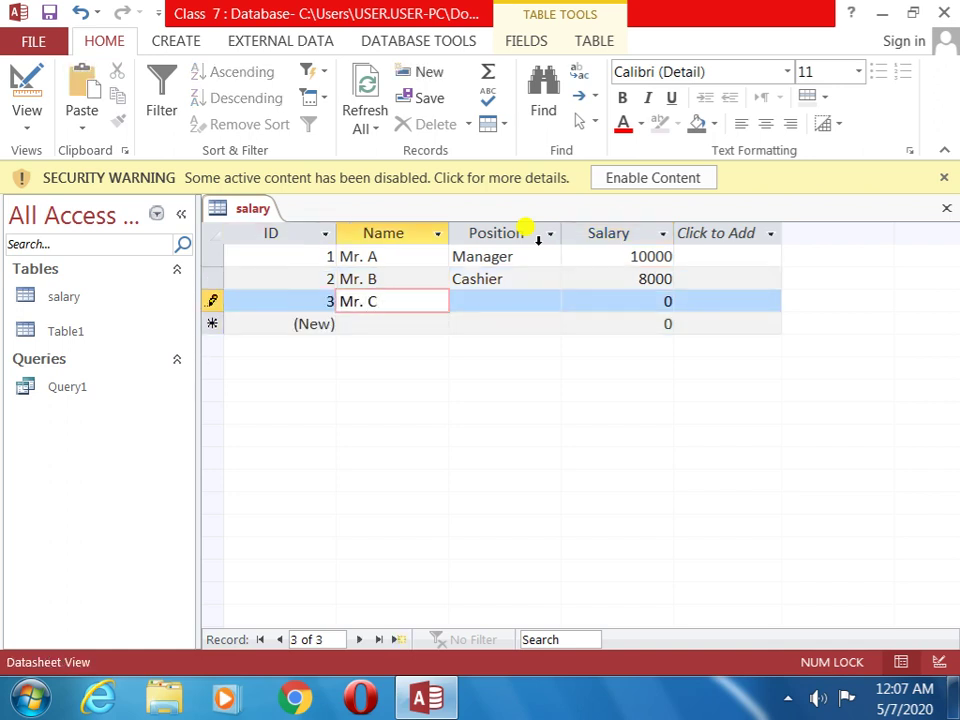
pyautogui.press('Tab')
pyautogui.write('C')
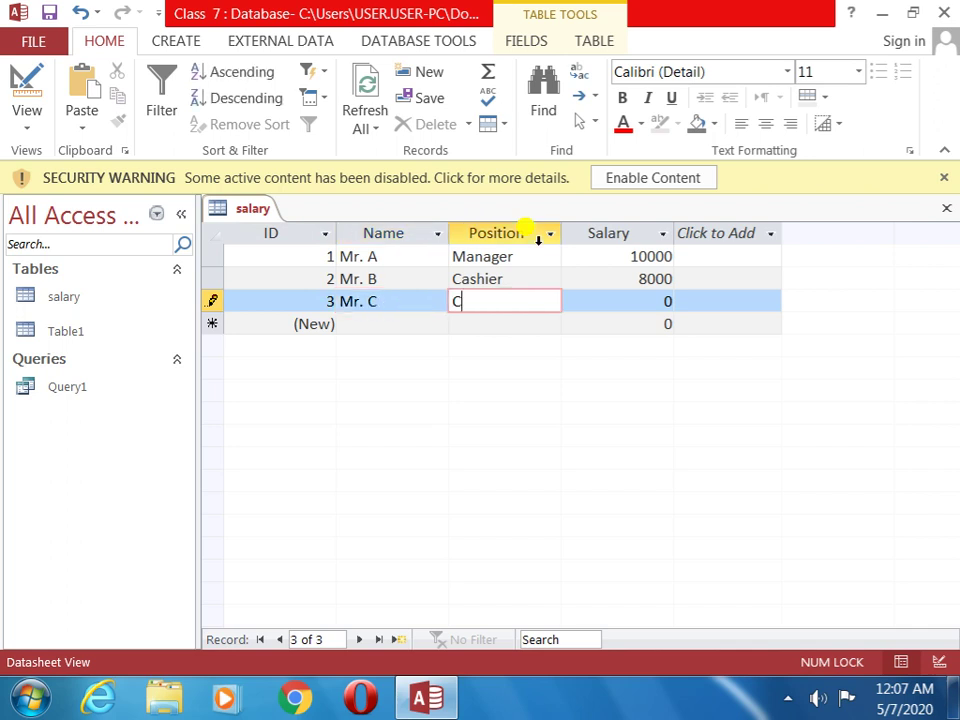
pyautogui.write('lark')
pyautogui.press('Tab')
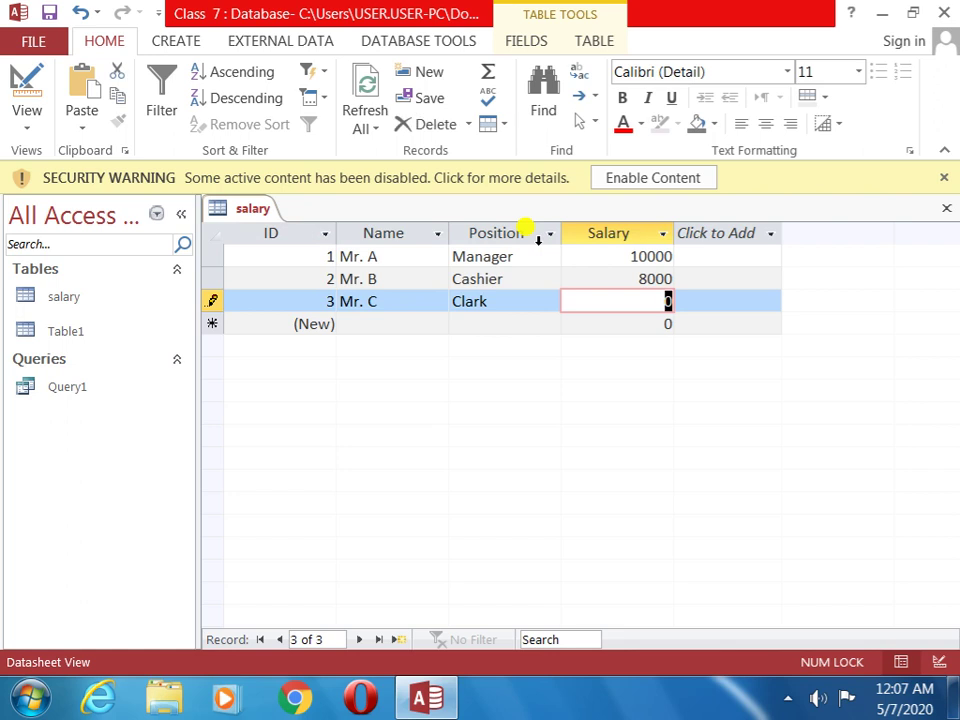
pyautogui.write('400')
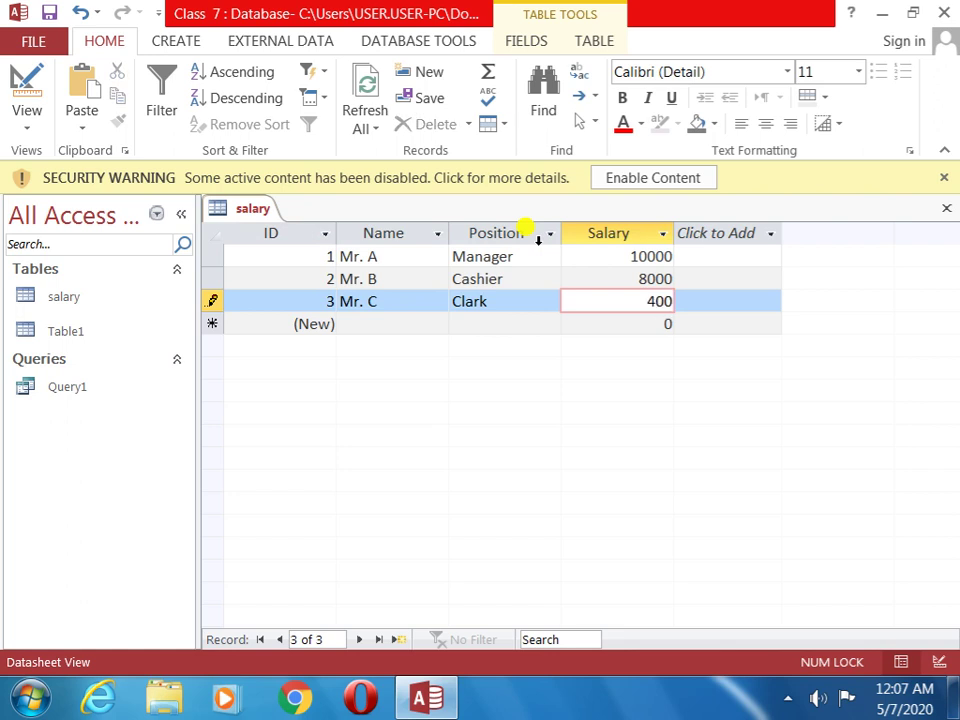
pyautogui.write('0')
pyautogui.press('Tab')
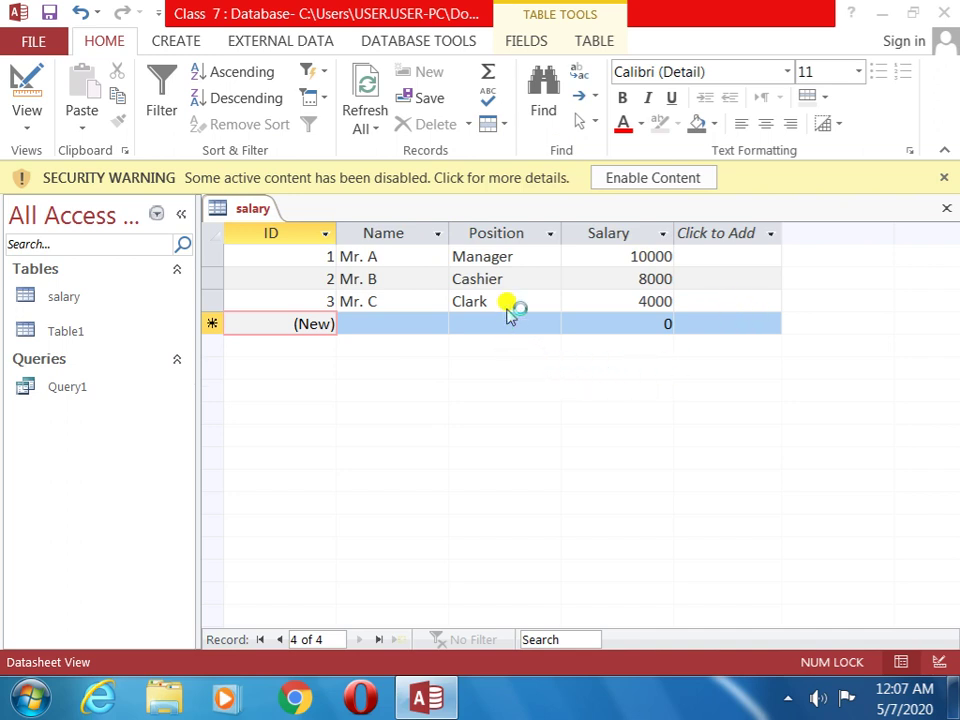
# Create a new query in Design View based on the salary table and enlarge the design grid.
pyautogui.click(25, 112)
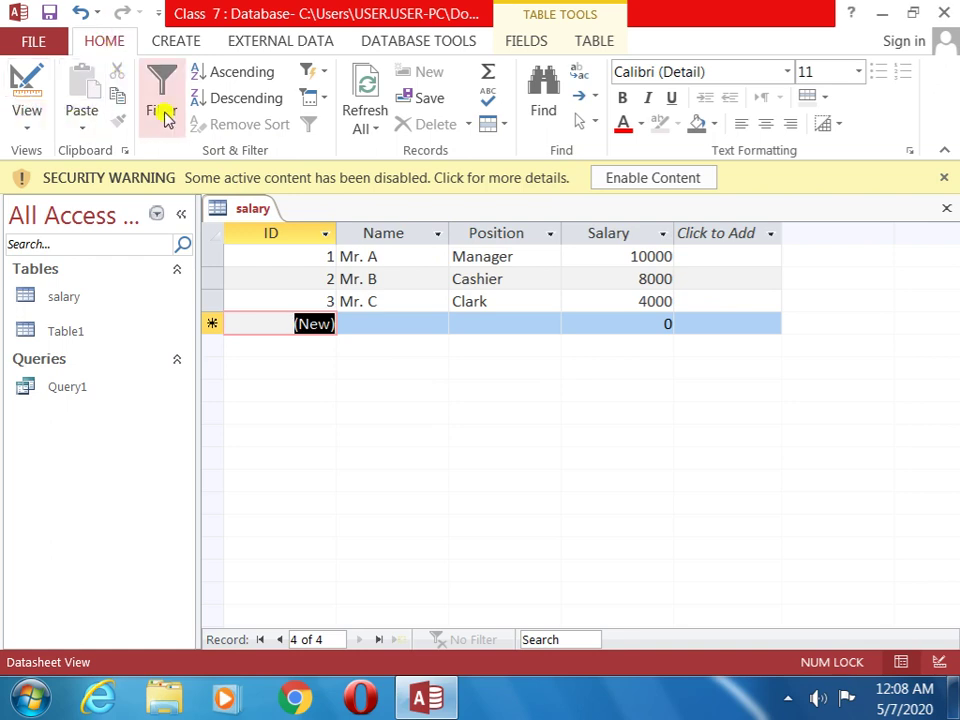
pyautogui.click(178, 42)
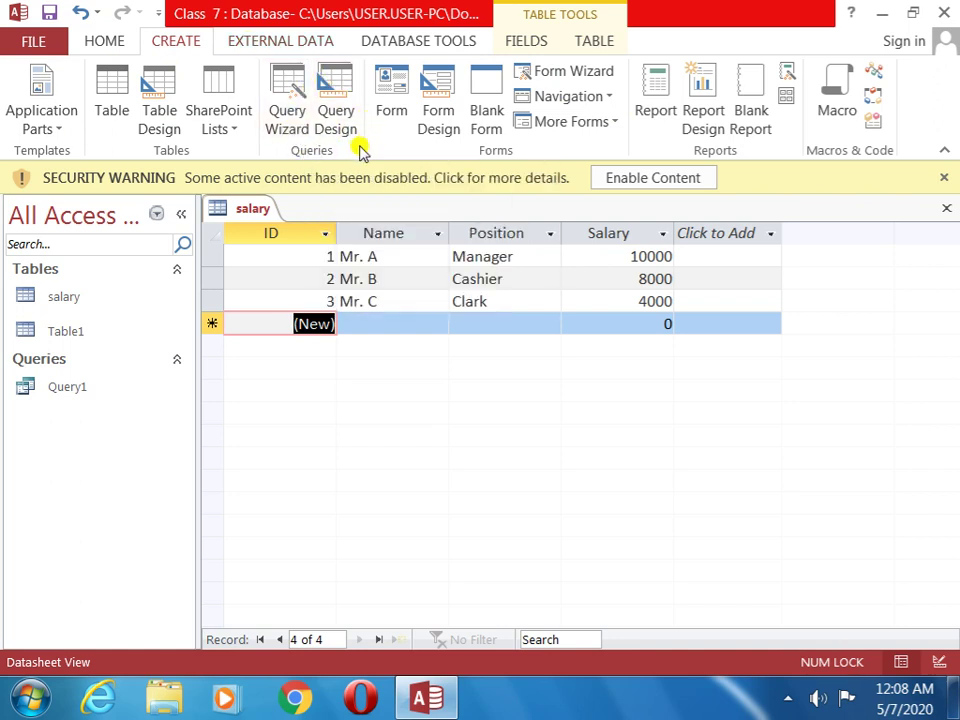
pyautogui.click(327, 92)
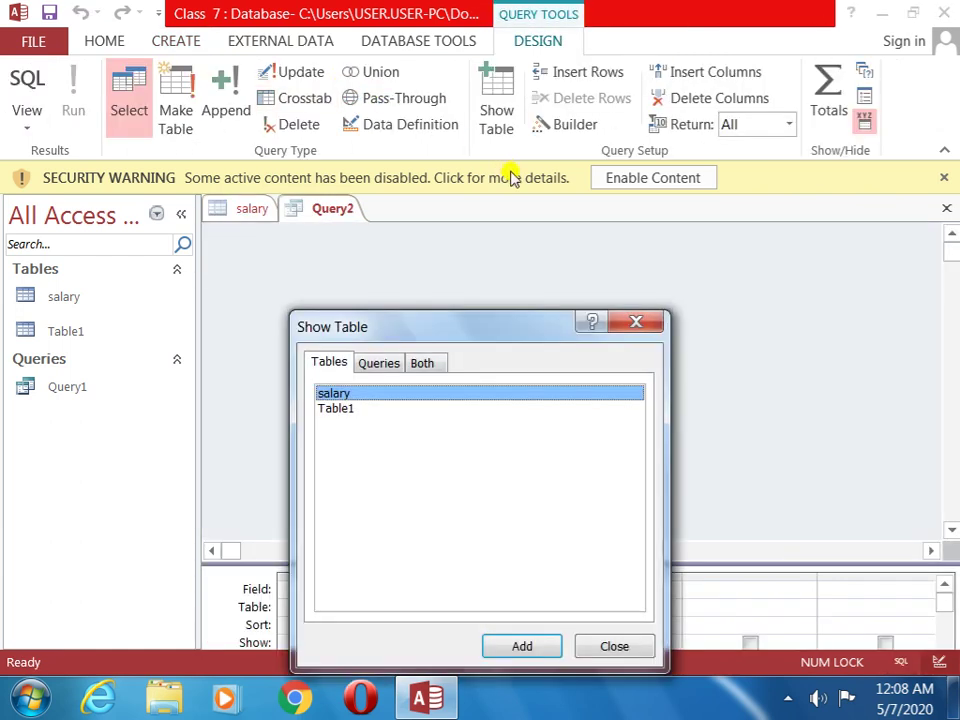
pyautogui.moveTo(406, 331); pyautogui.dragTo(570, 272)
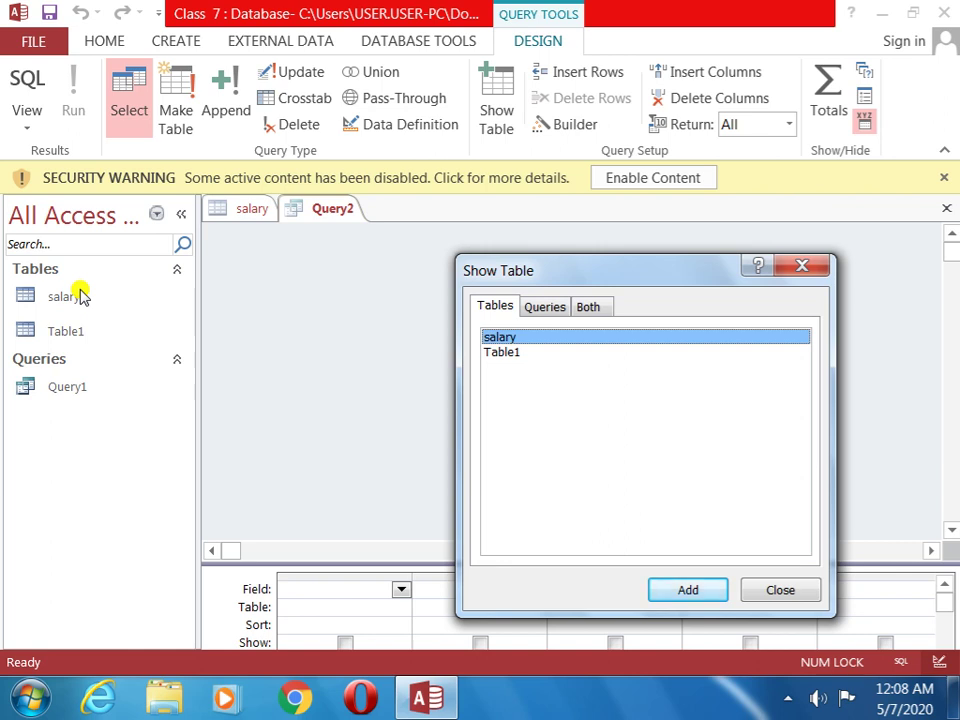
pyautogui.click(506, 352)
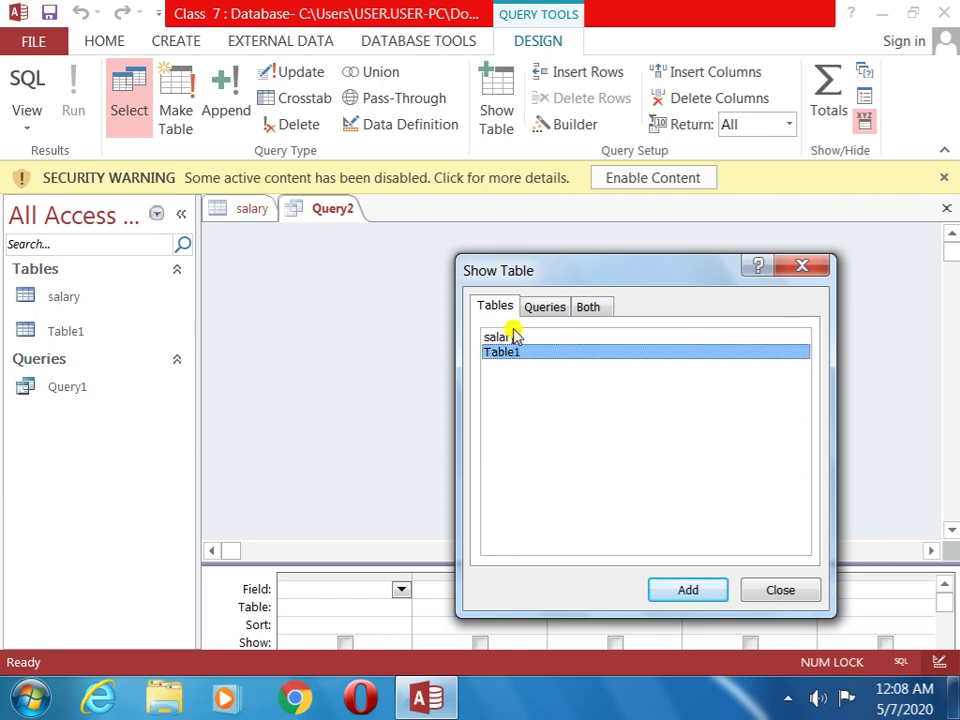
pyautogui.click(513, 337)
pyautogui.click(717, 591)
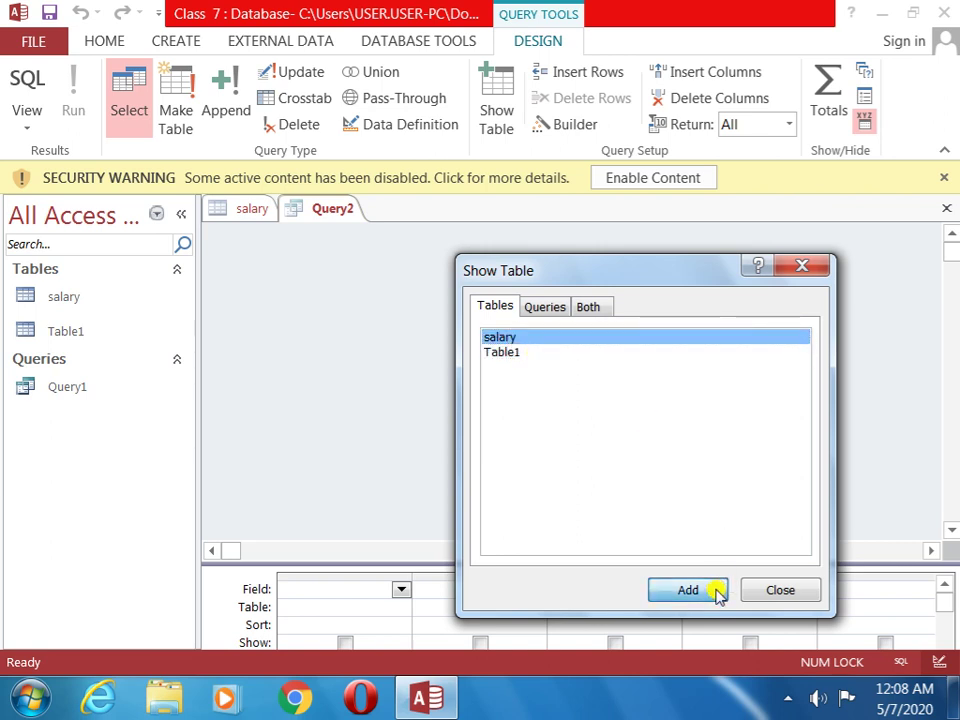
pyautogui.click(770, 589)
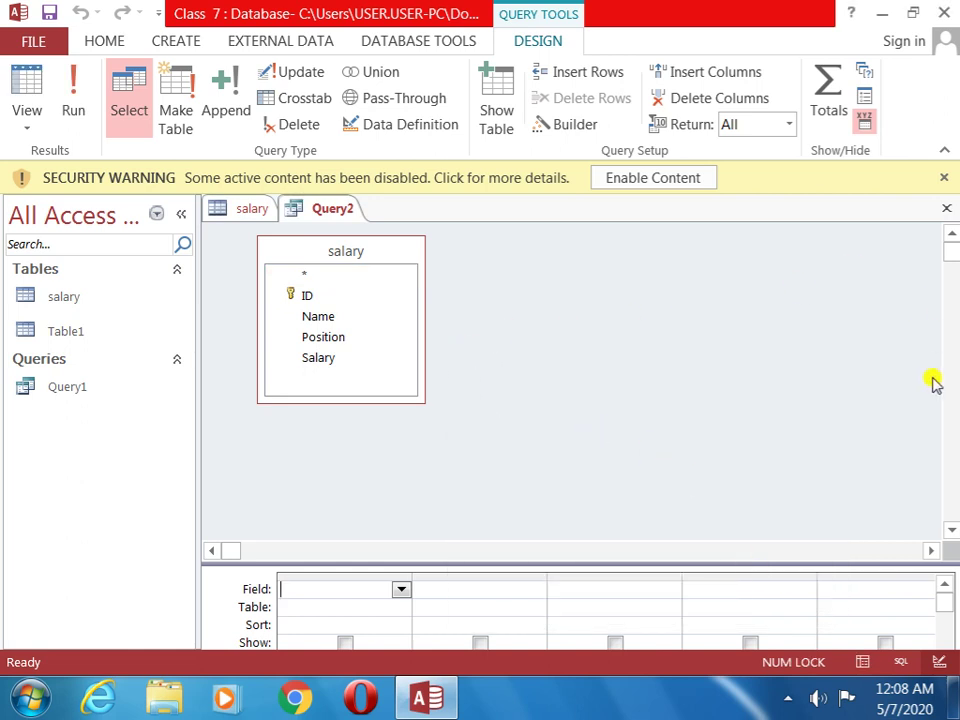
pyautogui.moveTo(846, 566); pyautogui.dragTo(812, 429)
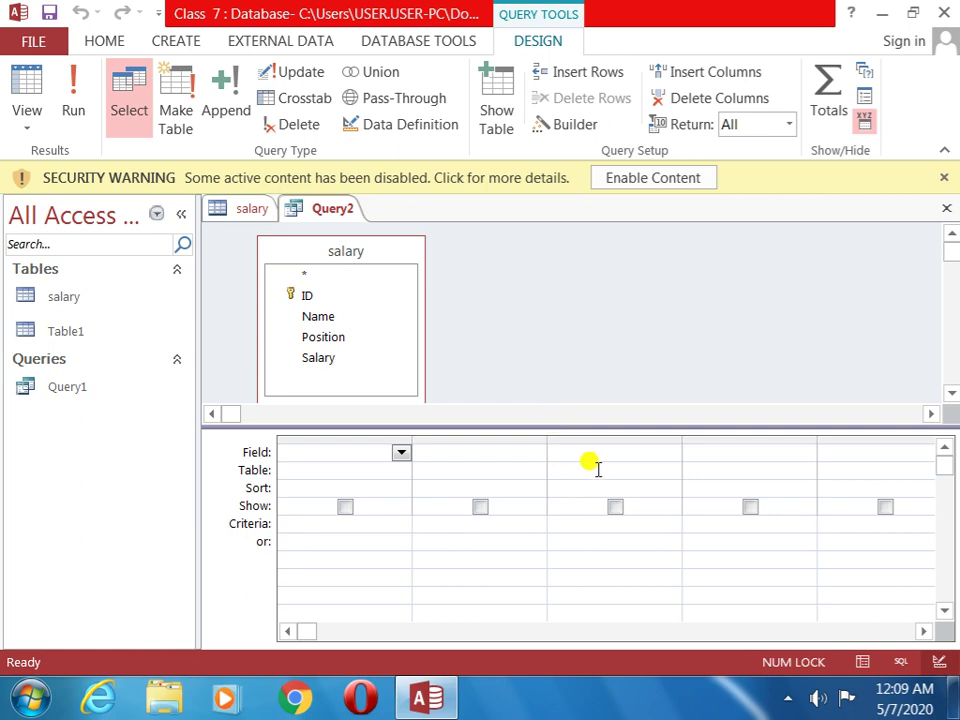
# Add the Name, Position and Salary fields of the salary table to the query grid.
pyautogui.doubleClick(318, 317)
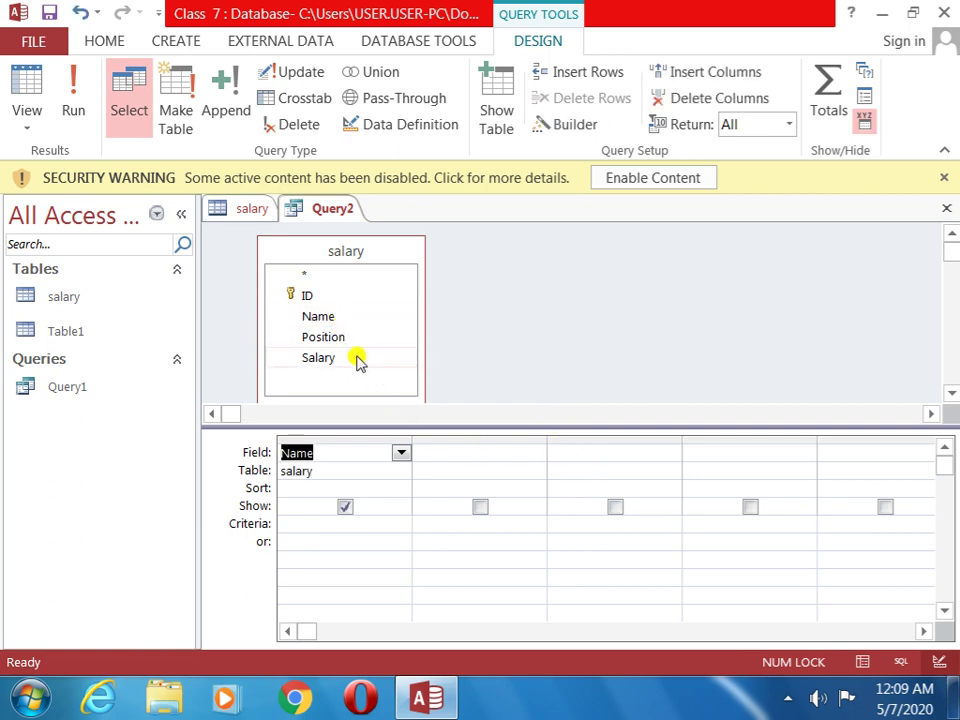
pyautogui.doubleClick(337, 339)
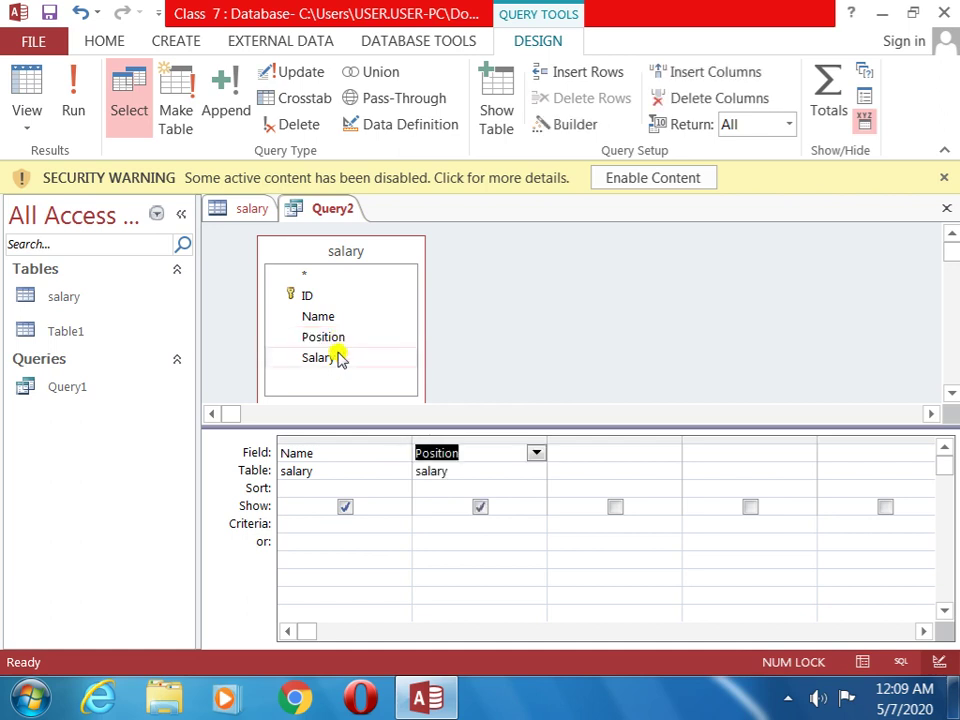
pyautogui.doubleClick(338, 366)
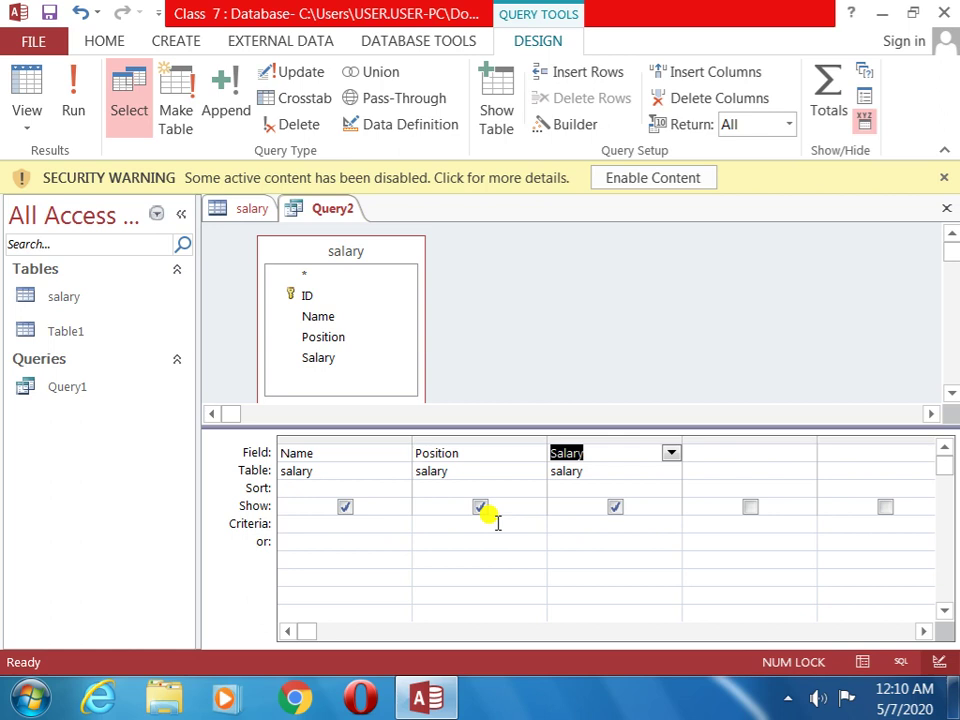
# Set the Salary field's criterion to >5000 and run the query.
pyautogui.click(574, 525)
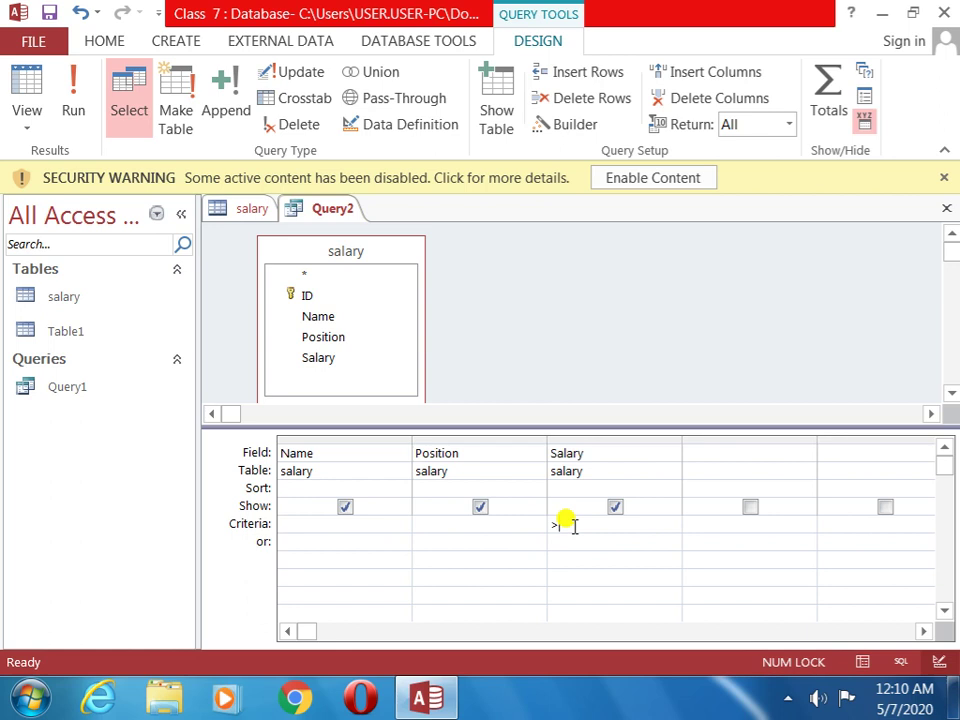
pyautogui.write('000')
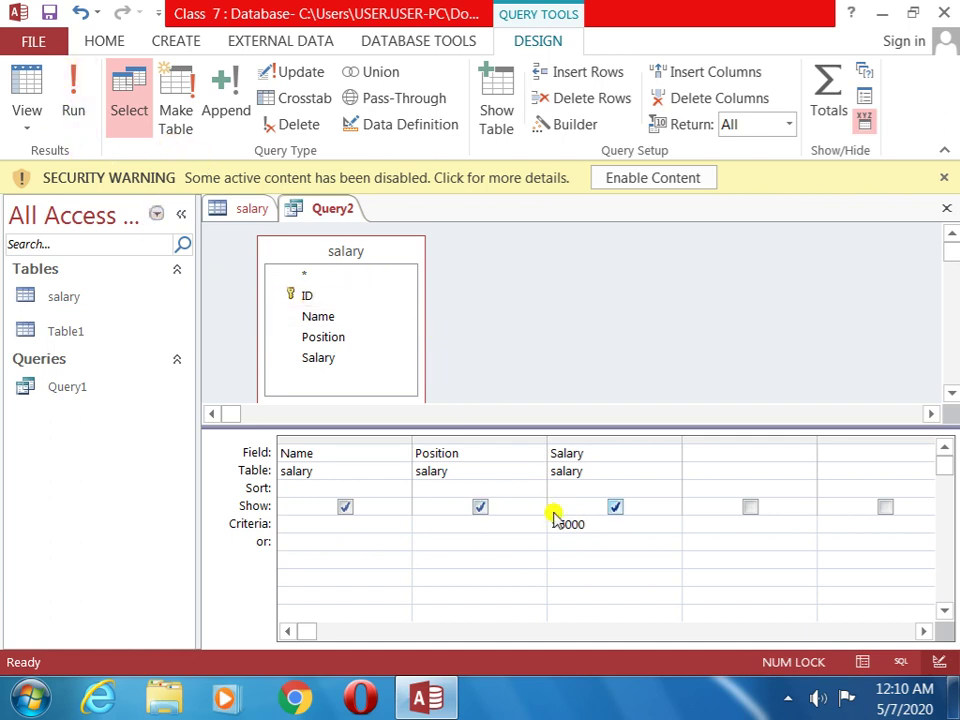
pyautogui.click(72, 94)
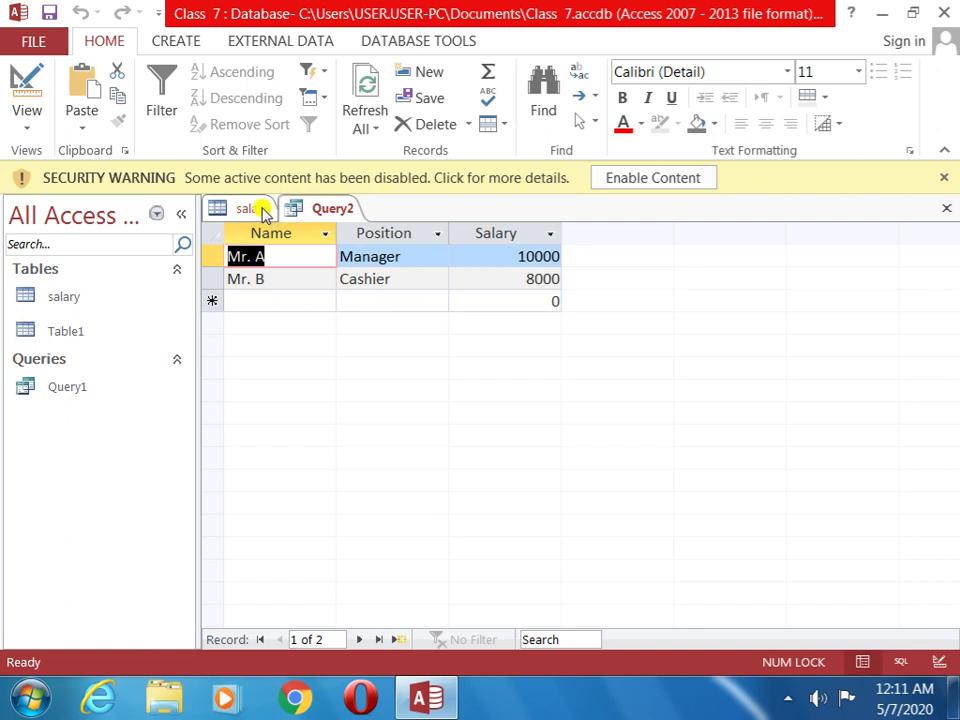
pyautogui.click(345, 210)
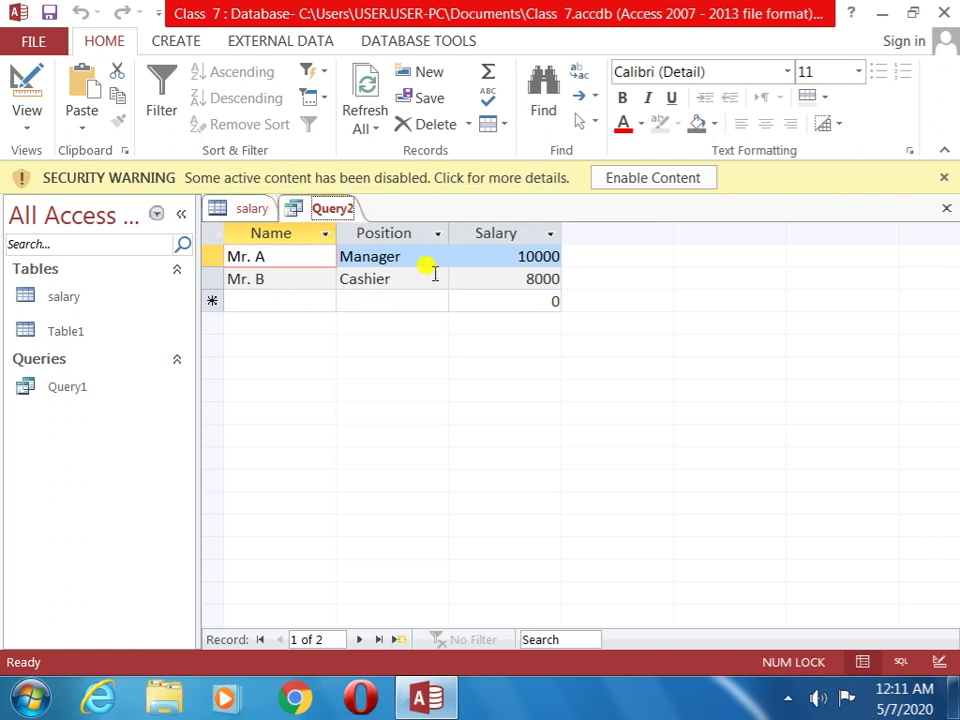
# Return the query to Design View and change the Salary criterion to <5000.
pyautogui.click(22, 124)
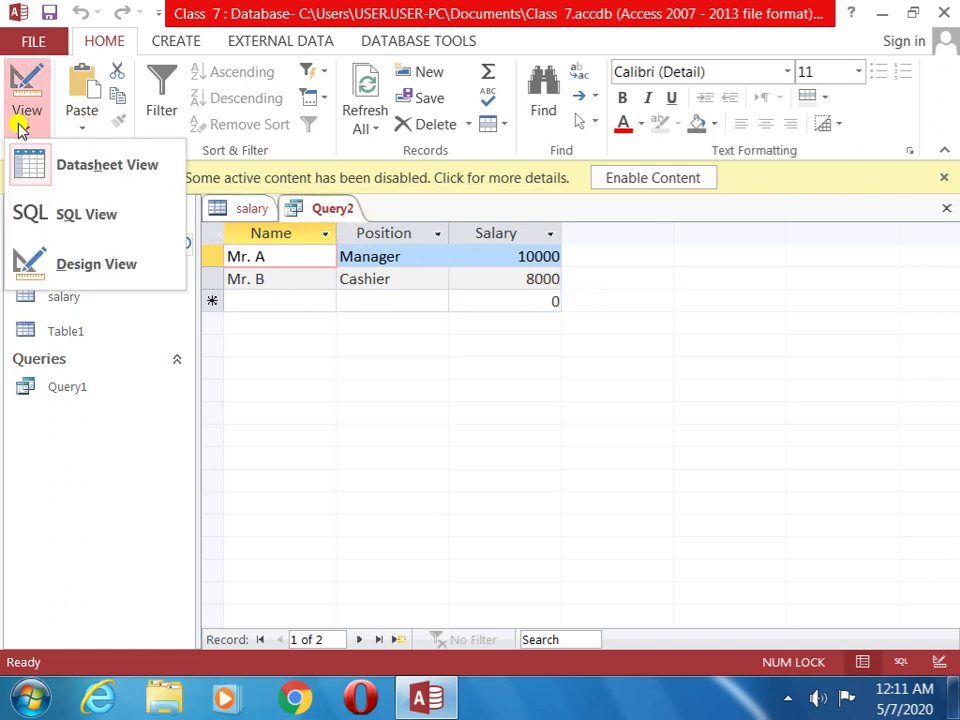
pyautogui.click(40, 260)
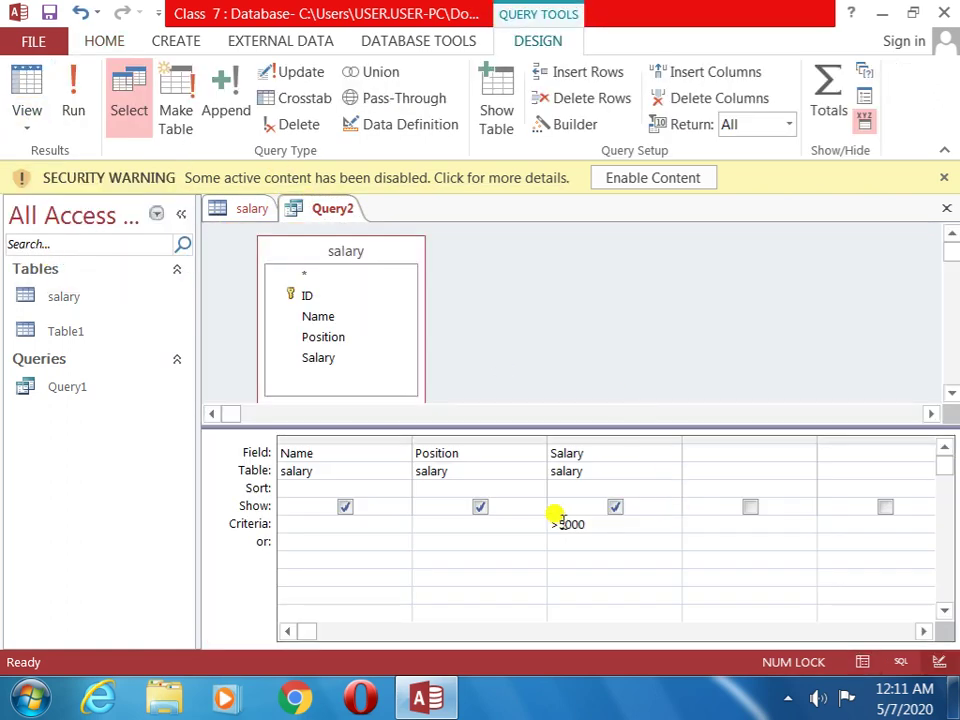
pyautogui.press('BackSpace')
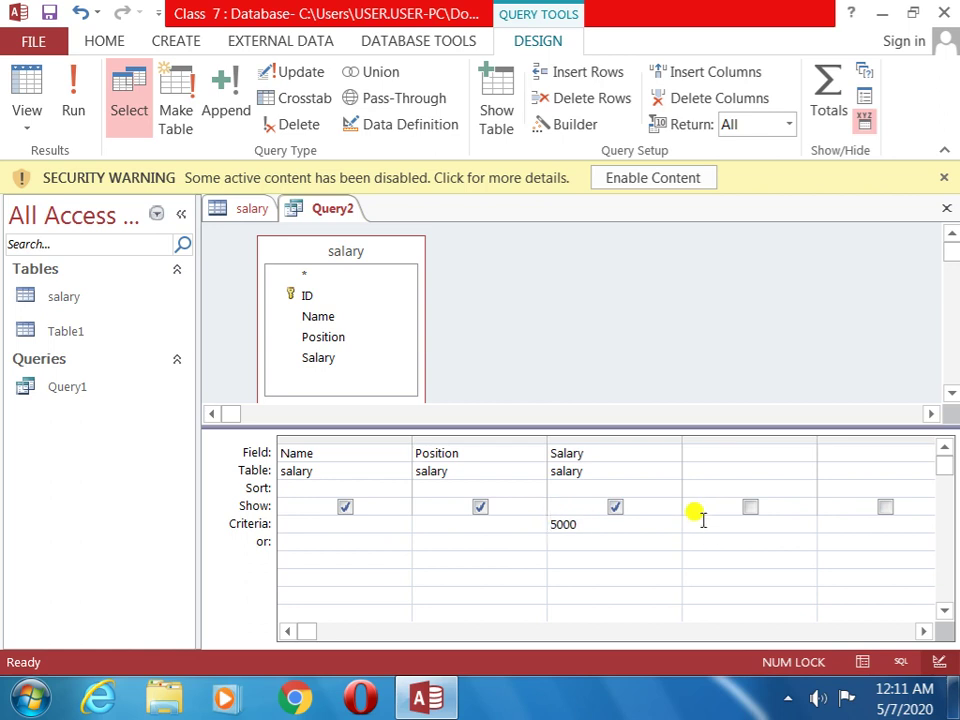
pyautogui.write('<')
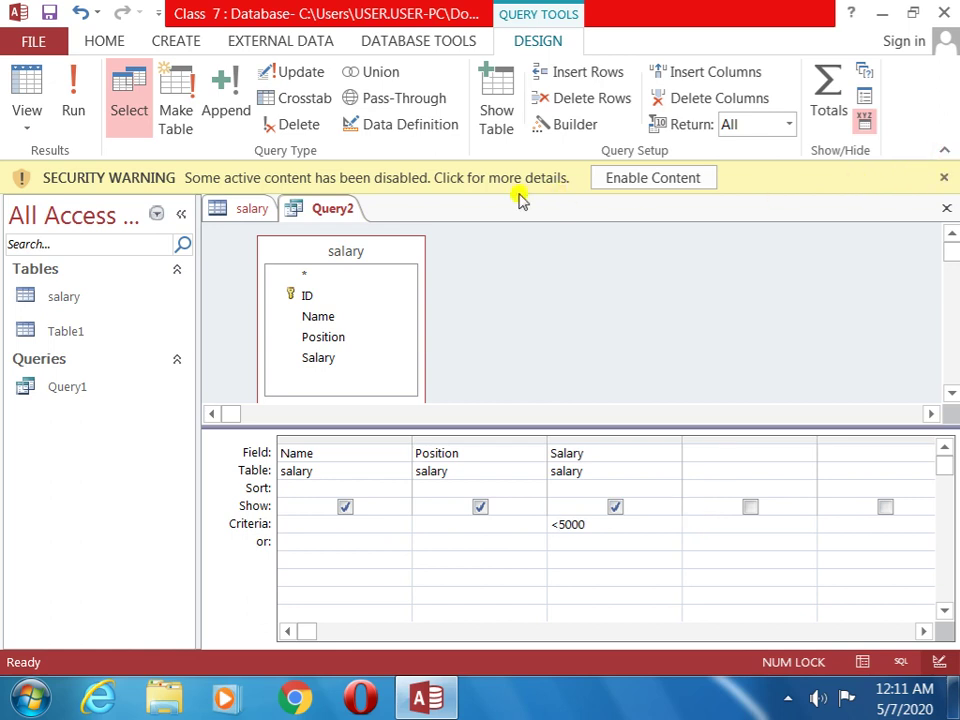
# Try to run the query with the Salary criterion =<5000.
pyautogui.click(551, 524)
pyautogui.write('=')
pyautogui.click(73, 95)
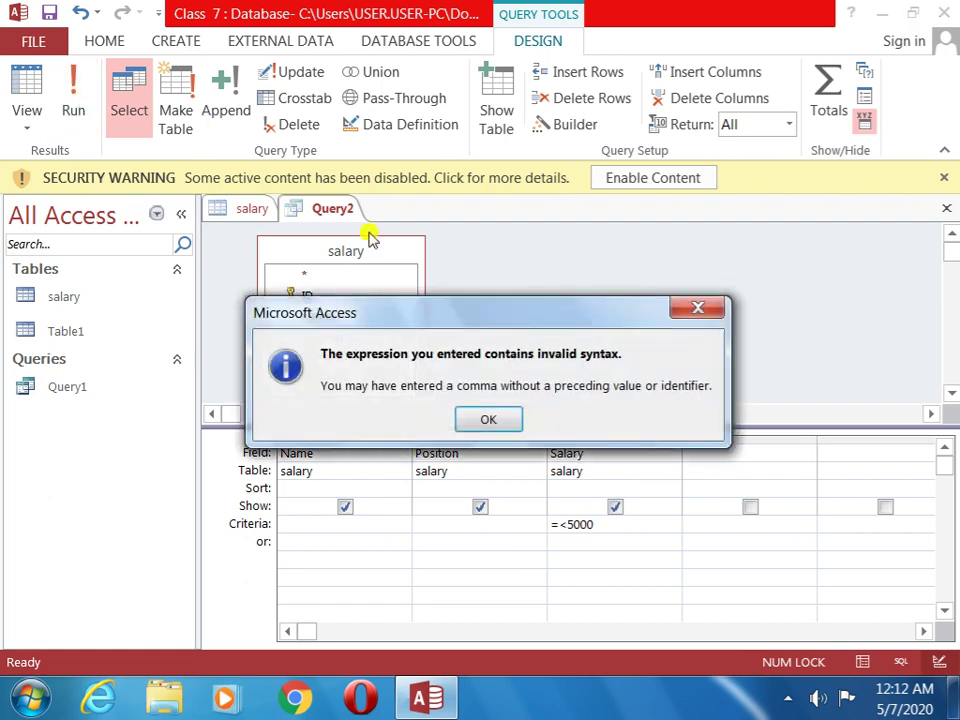
pyautogui.click(499, 422)
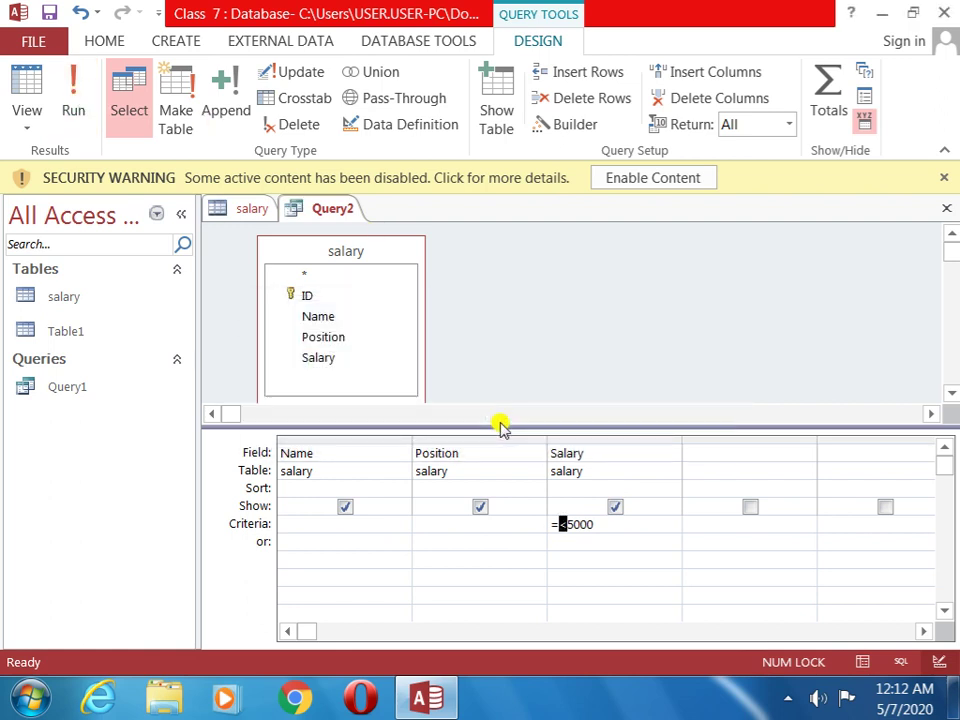
# Remove the equals sign so the Salary criterion reads <5000, and run the query.
pyautogui.click(562, 524)
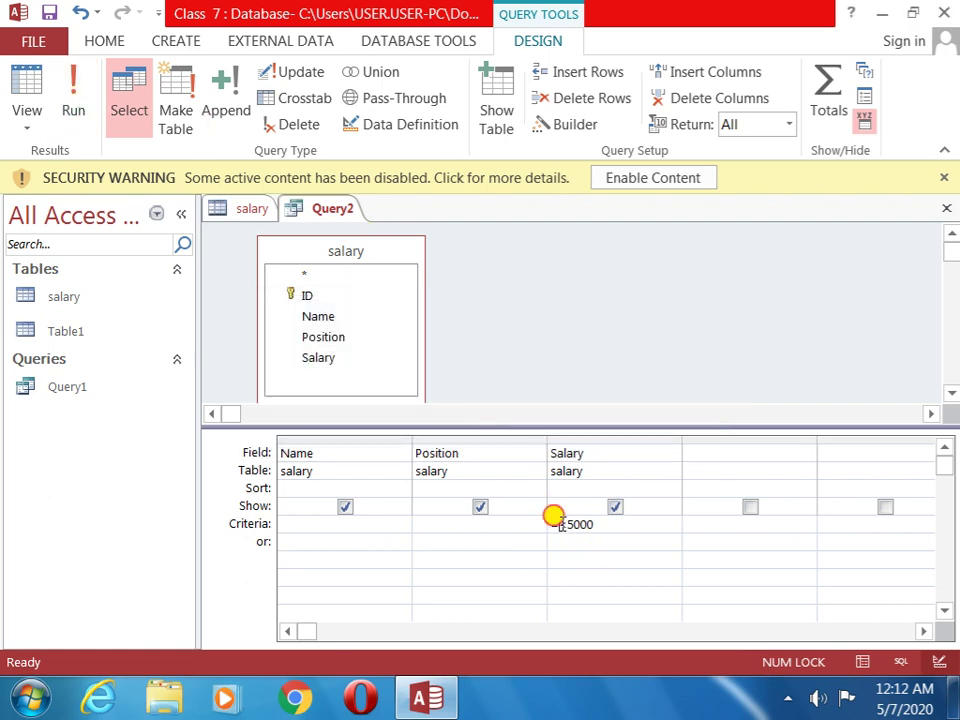
pyautogui.press('BackSpace')
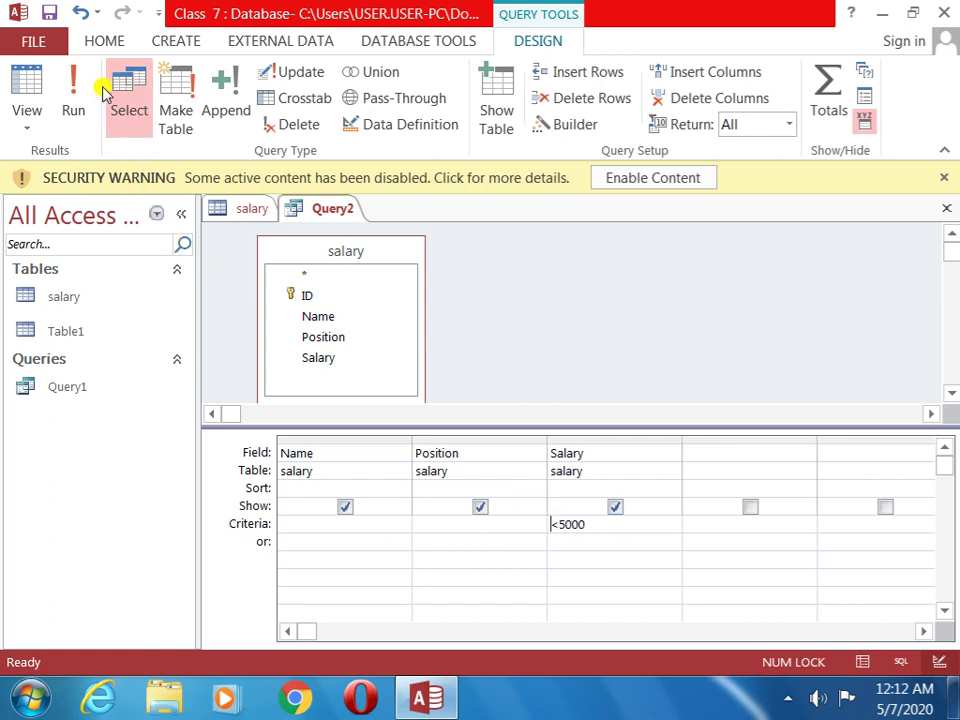
pyautogui.click(73, 100)
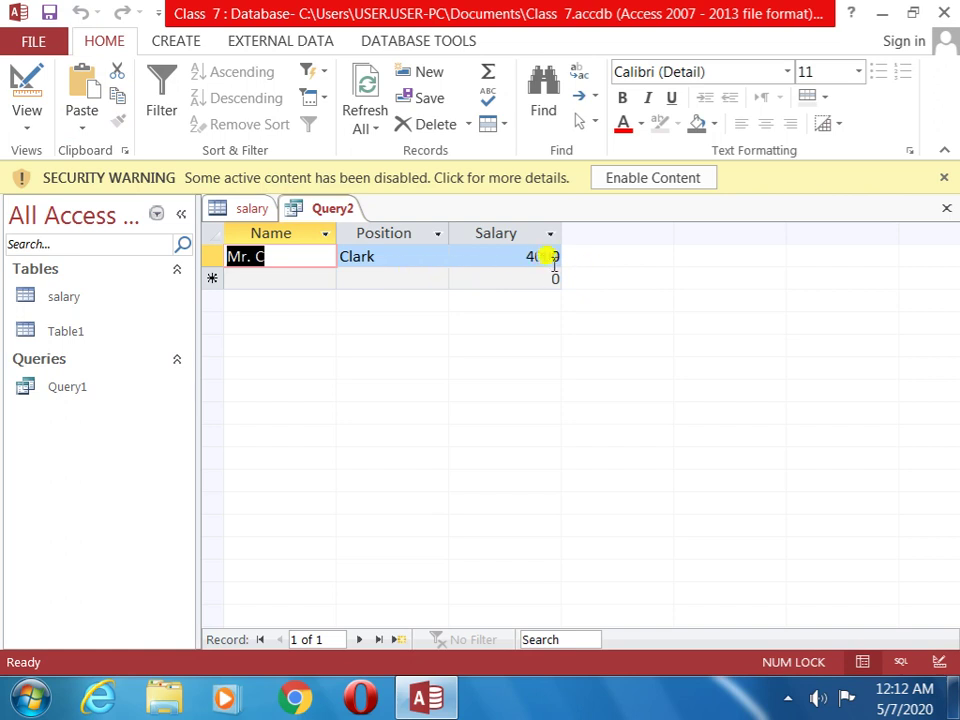
# Change the Salary criterion to <=5000 in Design View and run the query.
pyautogui.click(27, 118)
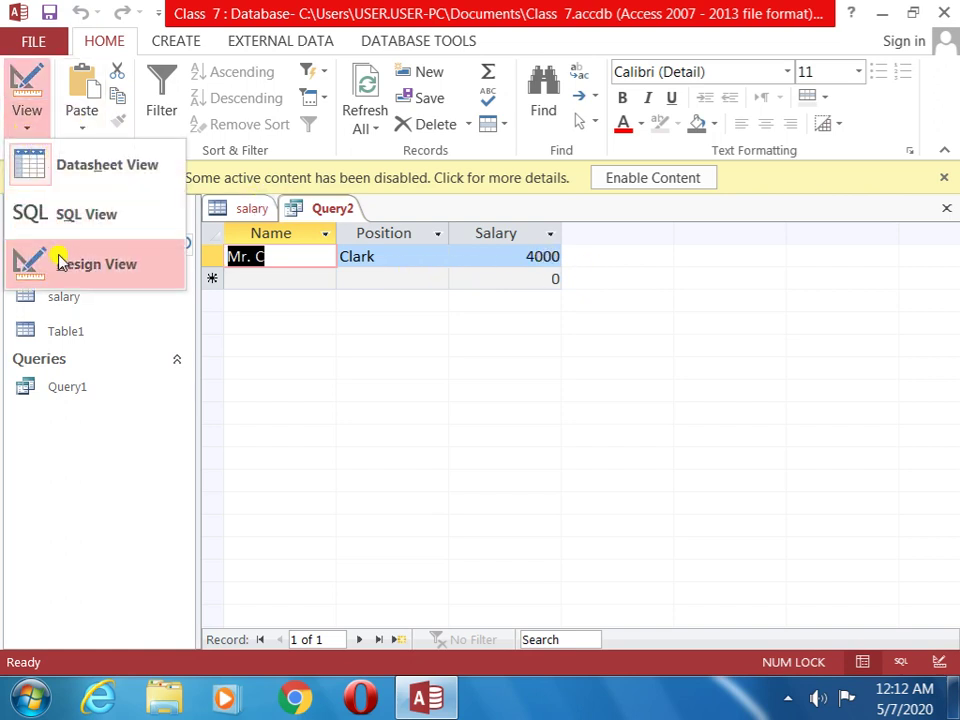
pyautogui.click(64, 258)
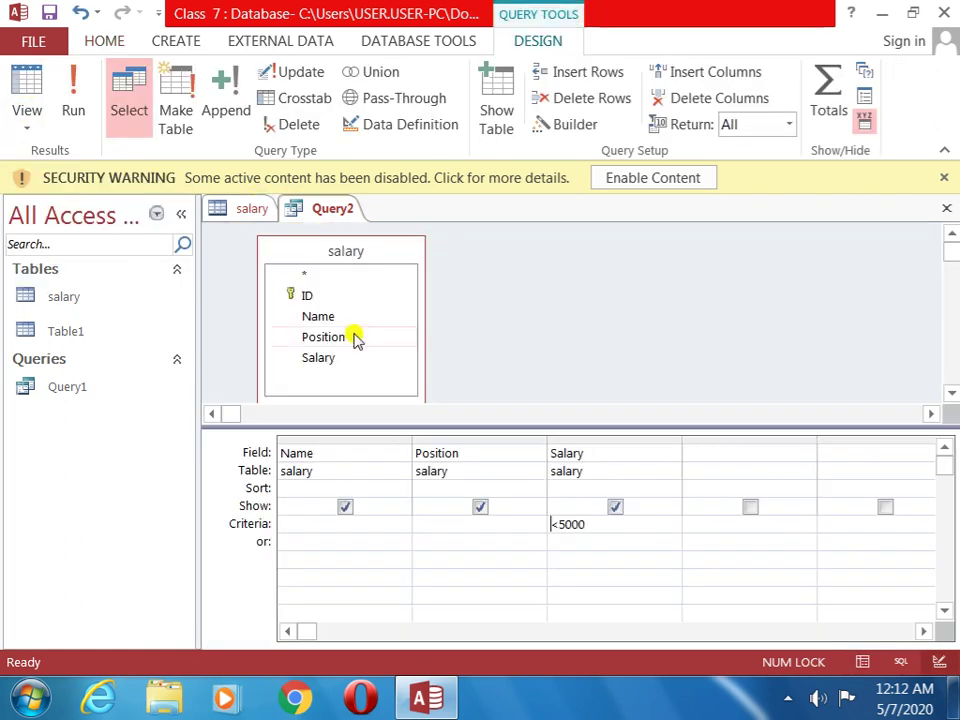
pyautogui.click(560, 522)
pyautogui.write('=')
pyautogui.click(73, 108)
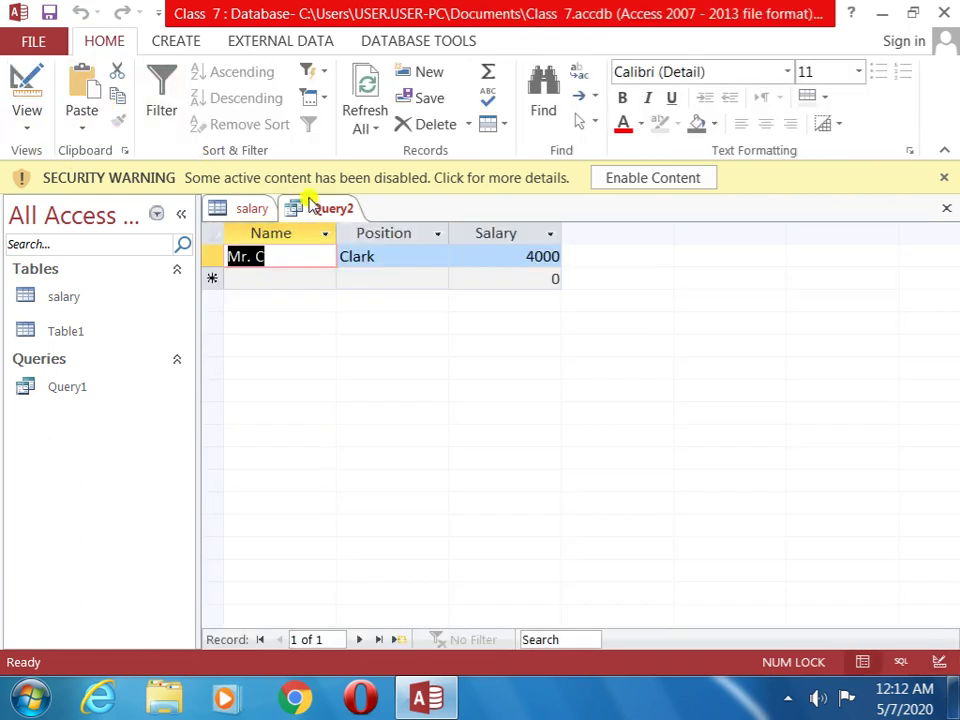
# Check the query's Salary criterion in Design View and run the query again.
pyautogui.click(33, 128)
pyautogui.click(86, 265)
pyautogui.click(579, 527)
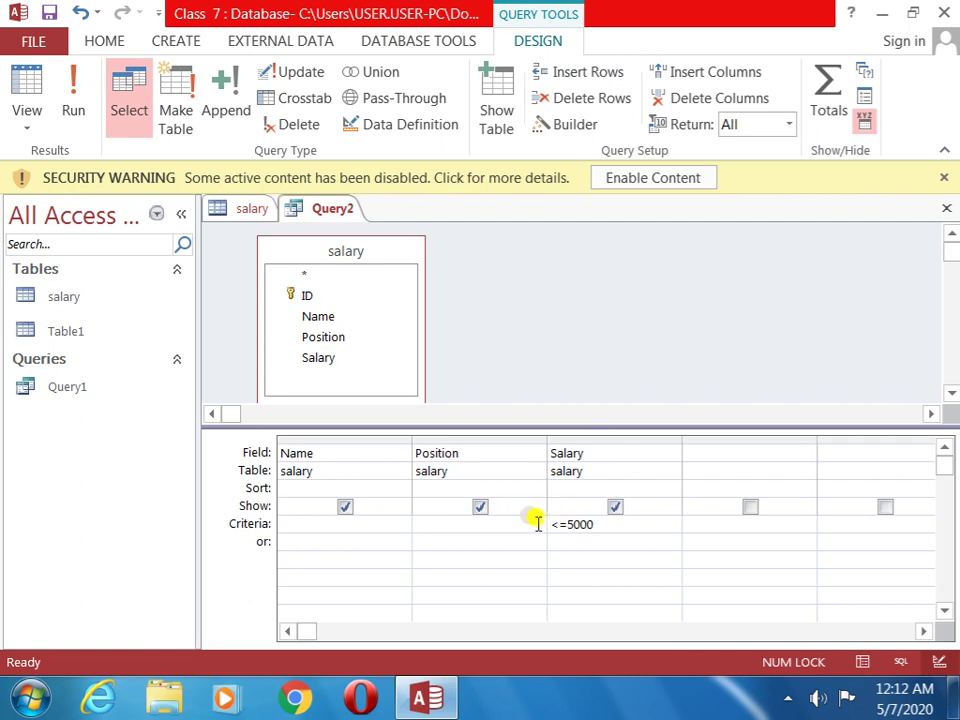
pyautogui.click(73, 90)
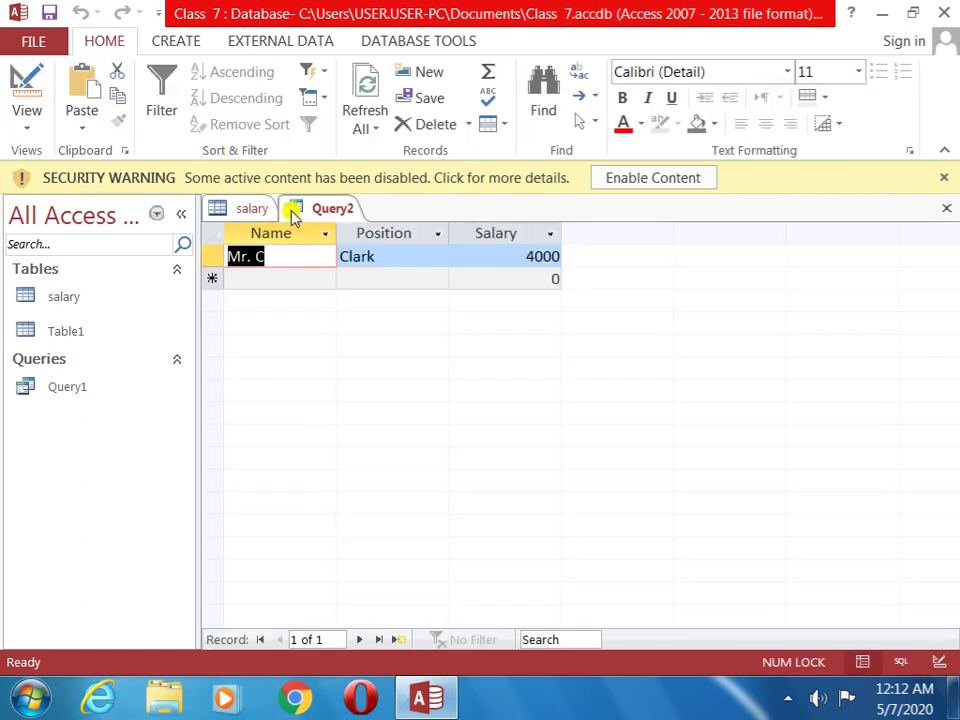